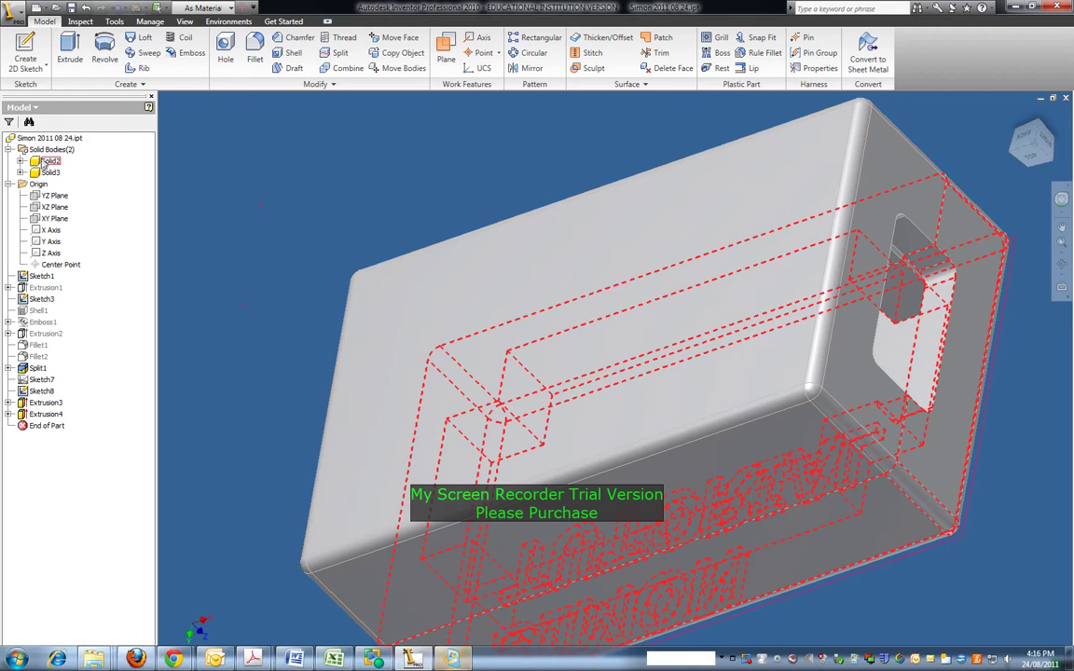
Step: Expand Solid2 to list Split1 and Extrusion4, then hide it and show it again
{"action": "double_click", "coordinate": [39, 163]}
{"action": "right_click", "coordinate": [39, 162]}
{"action": "left_click", "coordinate": [53, 226]}
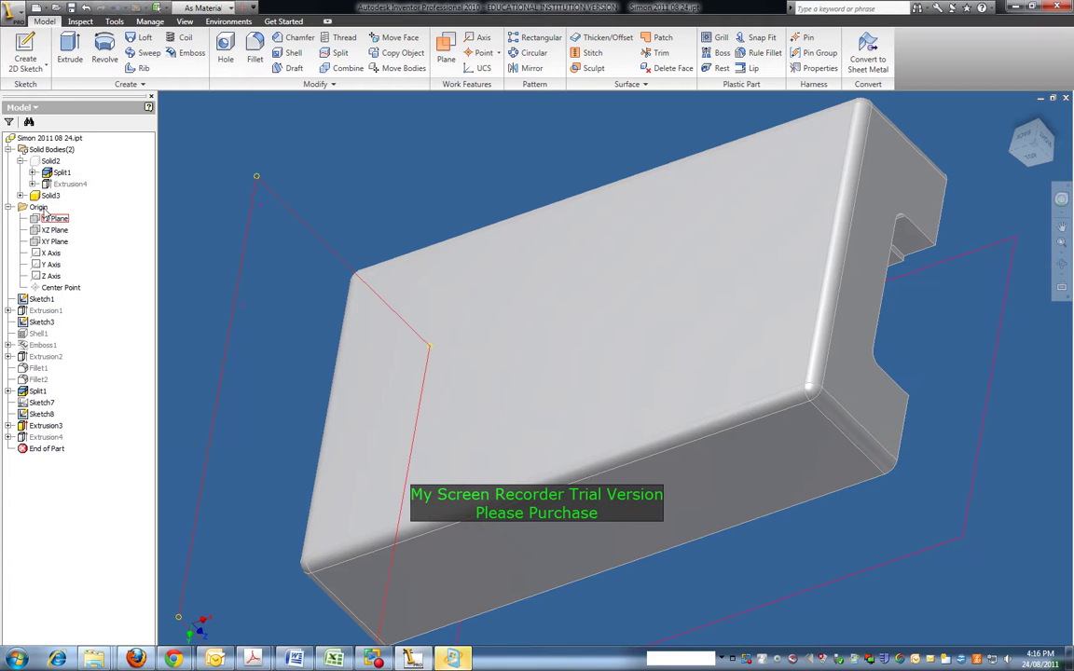
{"action": "left_click", "coordinate": [37, 163]}
{"action": "right_click", "coordinate": [37, 163]}
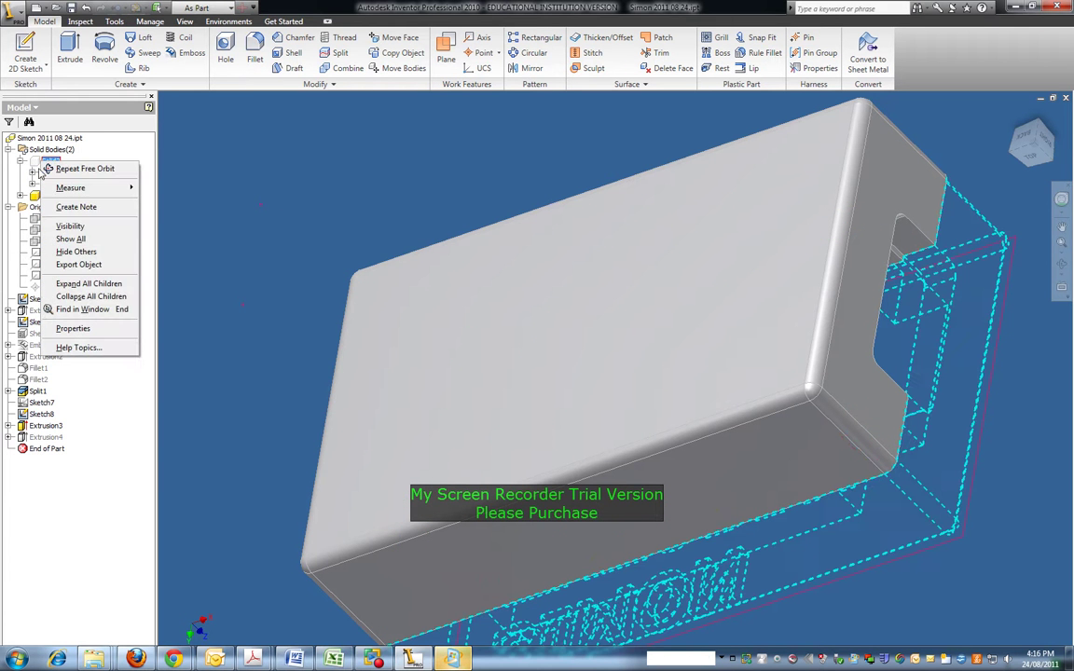
{"action": "left_click", "coordinate": [54, 222]}
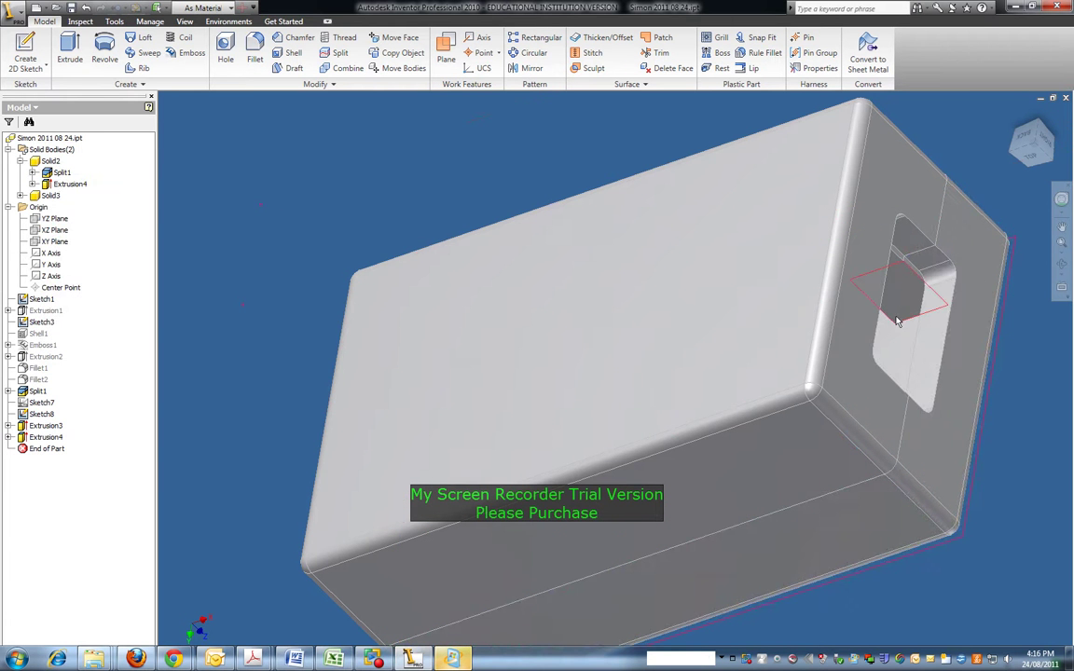
{"action": "left_click", "coordinate": [1062, 267]}
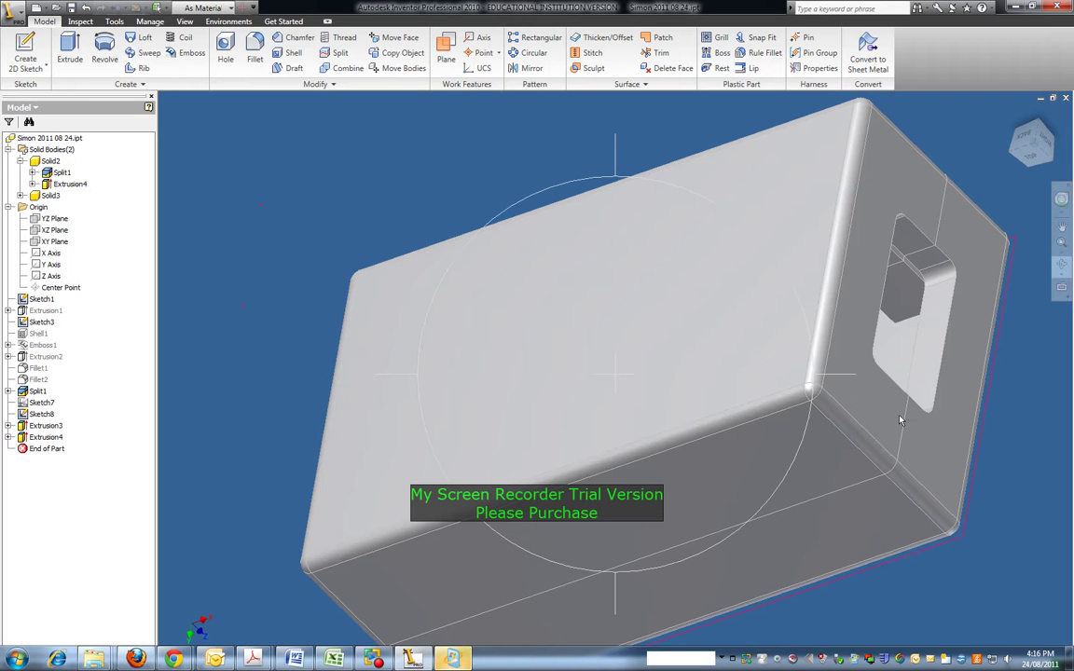
Step: Switch the visual style to Wireframe and orbit until the embossed lettering shows through
{"action": "left_click", "coordinate": [186, 21]}
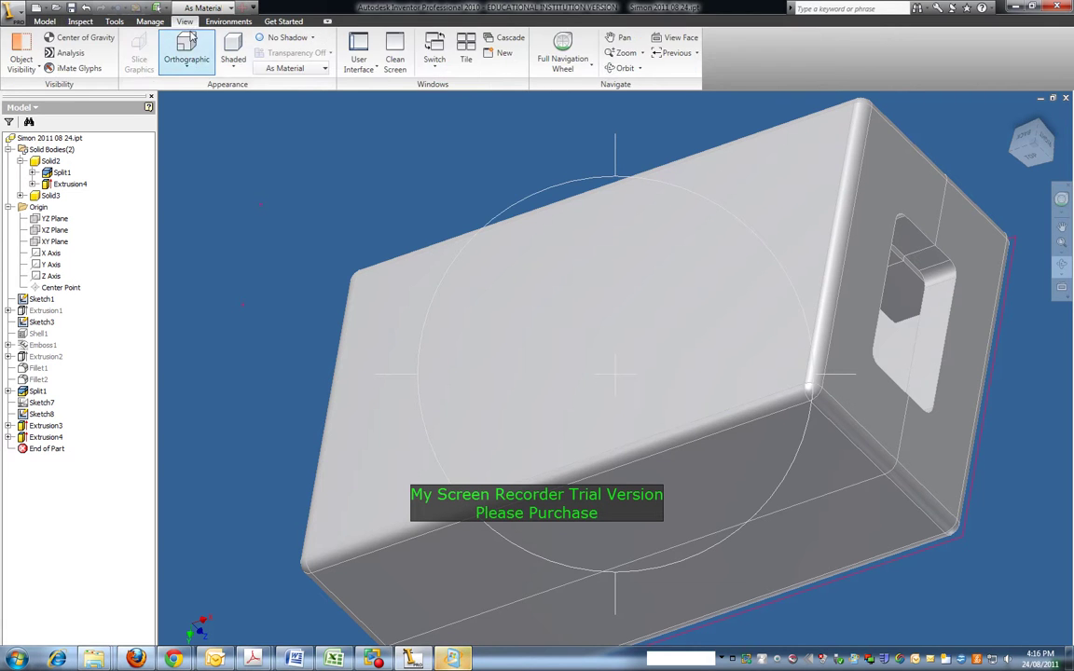
{"action": "left_click", "coordinate": [233, 60]}
{"action": "left_click", "coordinate": [228, 133]}
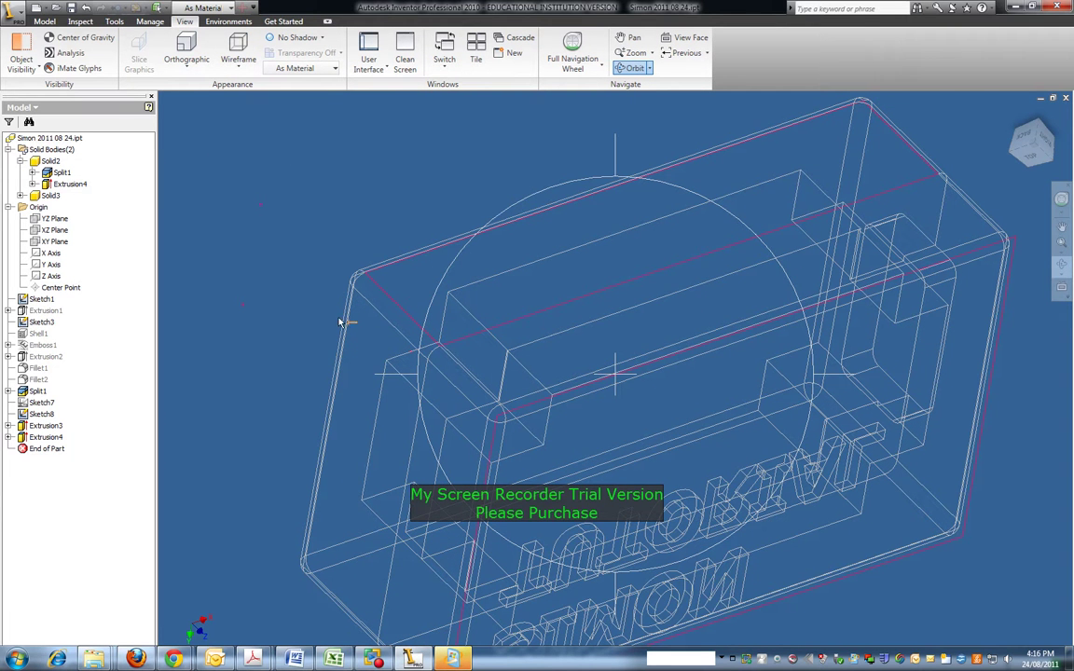
{"action": "left_click_drag", "start_coordinate": [395, 386], "coordinate": [467, 403]}
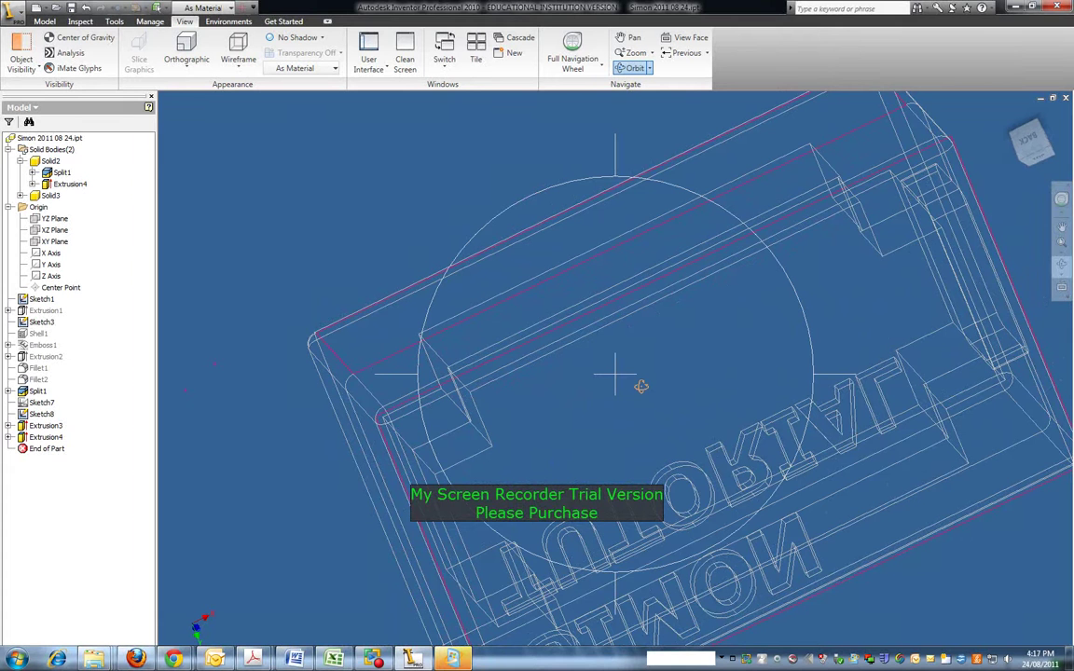
{"action": "left_click_drag", "start_coordinate": [640, 386], "coordinate": [589, 392]}
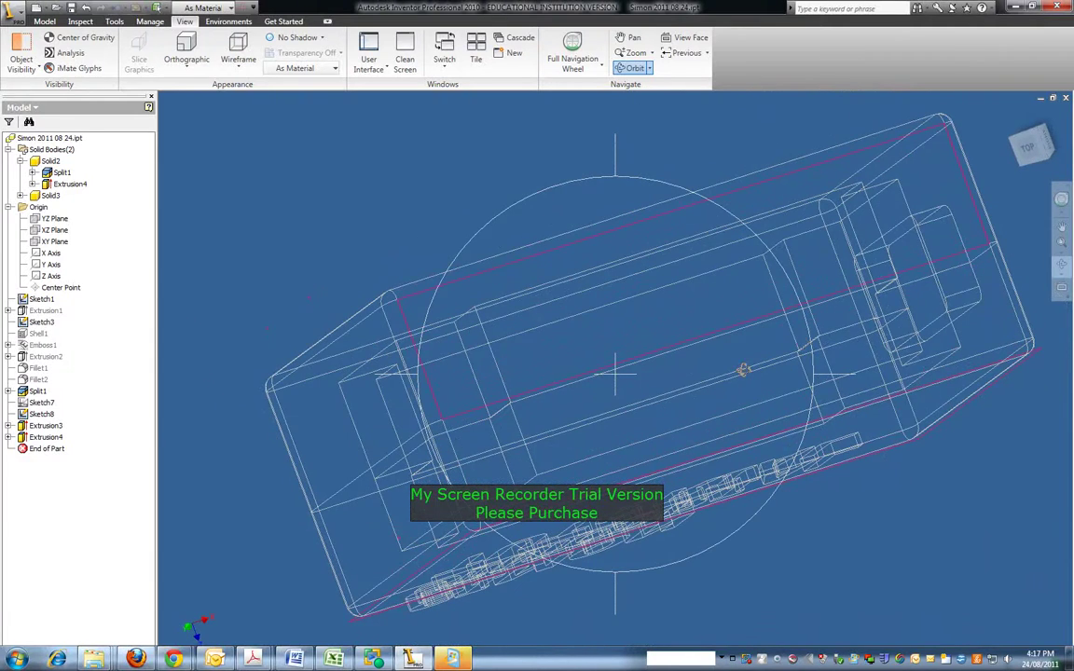
{"action": "left_click_drag", "start_coordinate": [533, 403], "coordinate": [511, 339]}
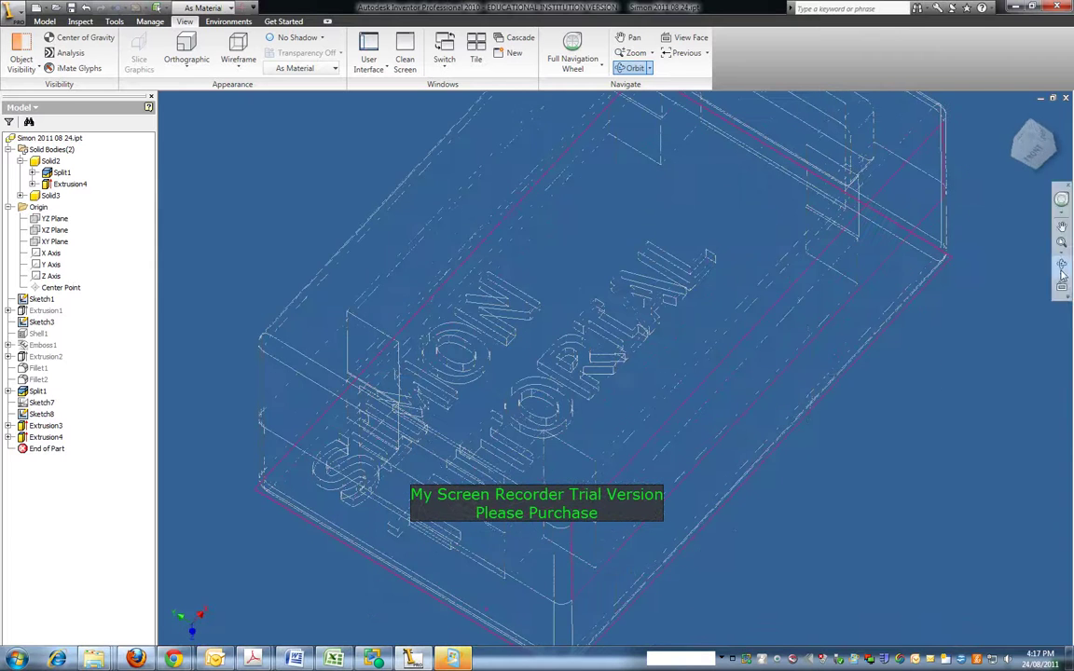
Step: Show the part square-on from the front, SIMON TUTORIAL reading horizontally, zoomed to fill the view
{"action": "left_click", "coordinate": [1039, 160]}
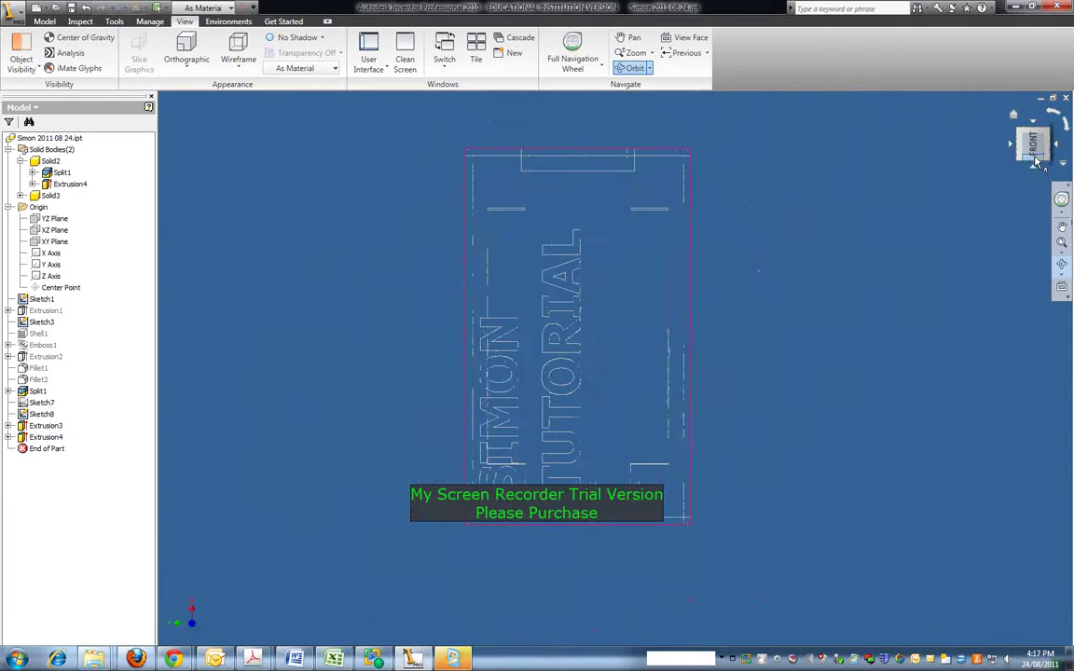
{"action": "left_click", "coordinate": [1064, 127]}
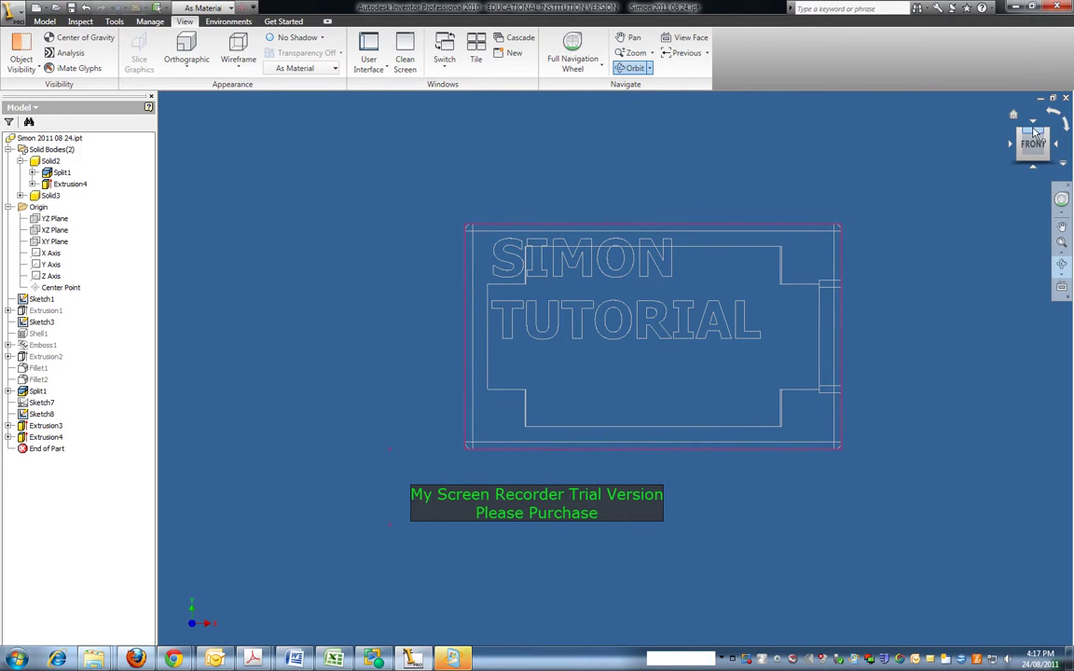
{"action": "left_click", "coordinate": [1032, 120]}
{"action": "left_click", "coordinate": [1061, 198]}
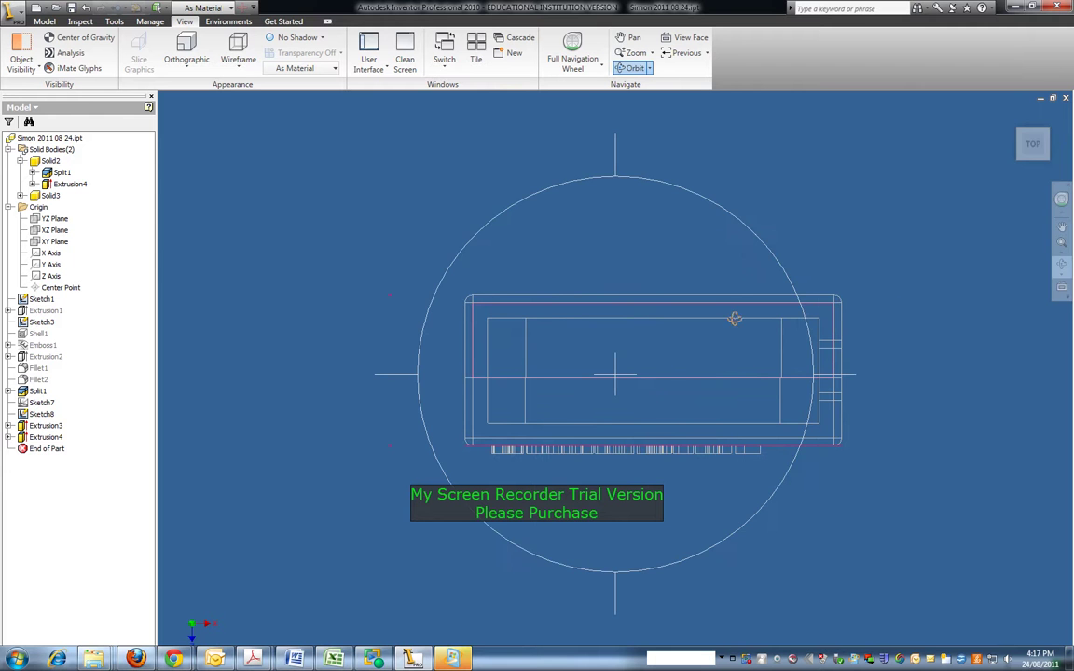
{"action": "left_click_drag", "start_coordinate": [668, 422], "coordinate": [647, 293]}
{"action": "left_click_drag", "start_coordinate": [622, 406], "coordinate": [569, 341]}
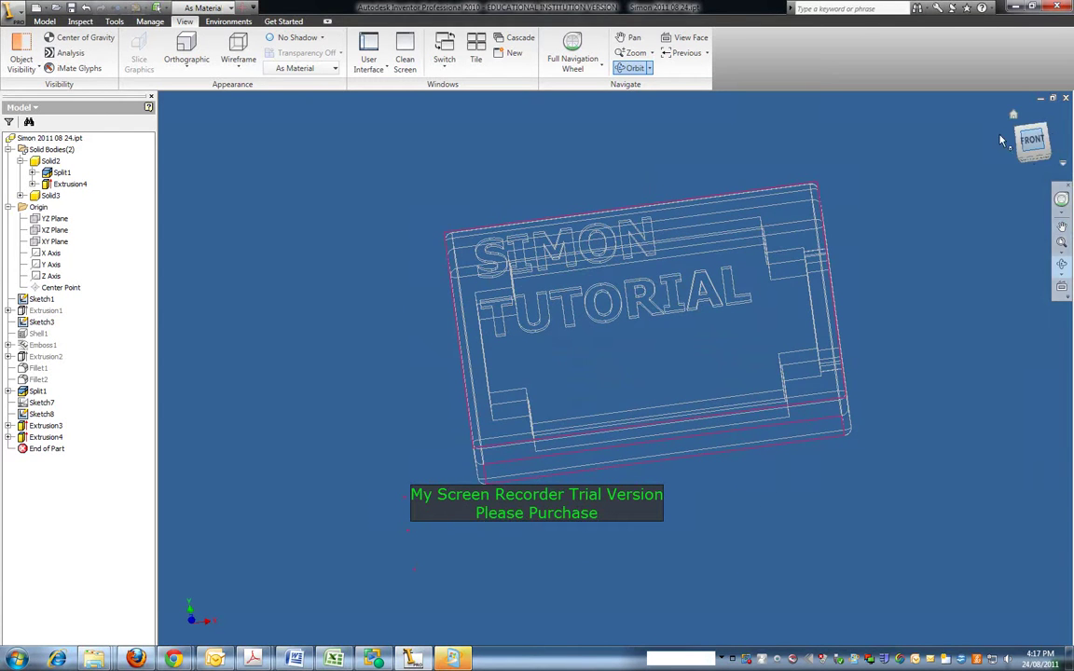
{"action": "left_click", "coordinate": [1032, 141]}
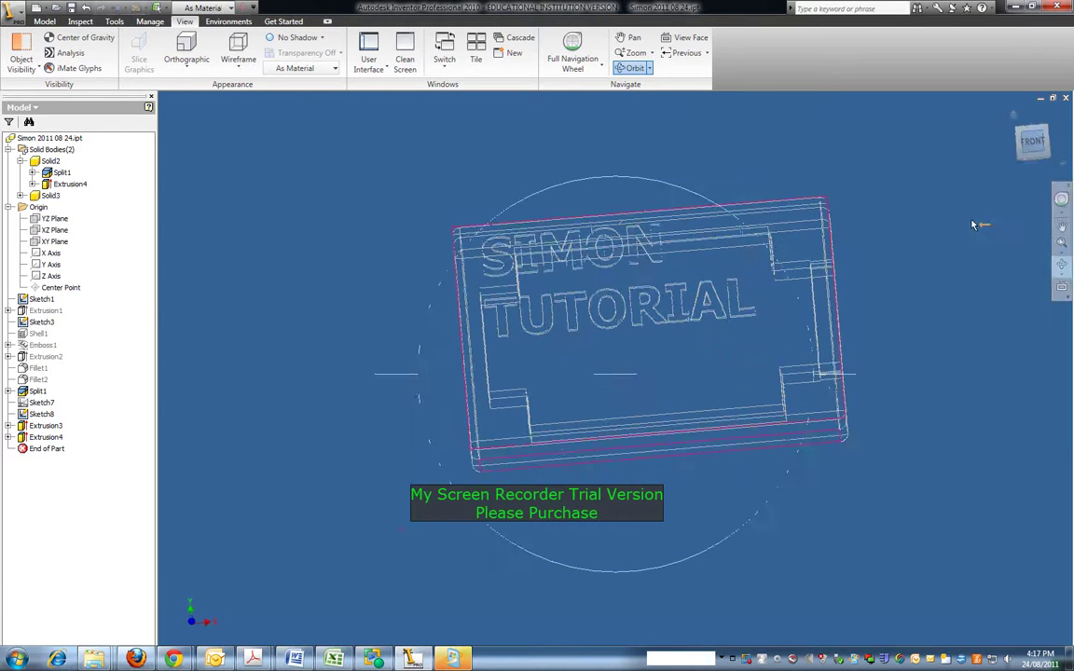
{"action": "left_click", "coordinate": [1062, 244]}
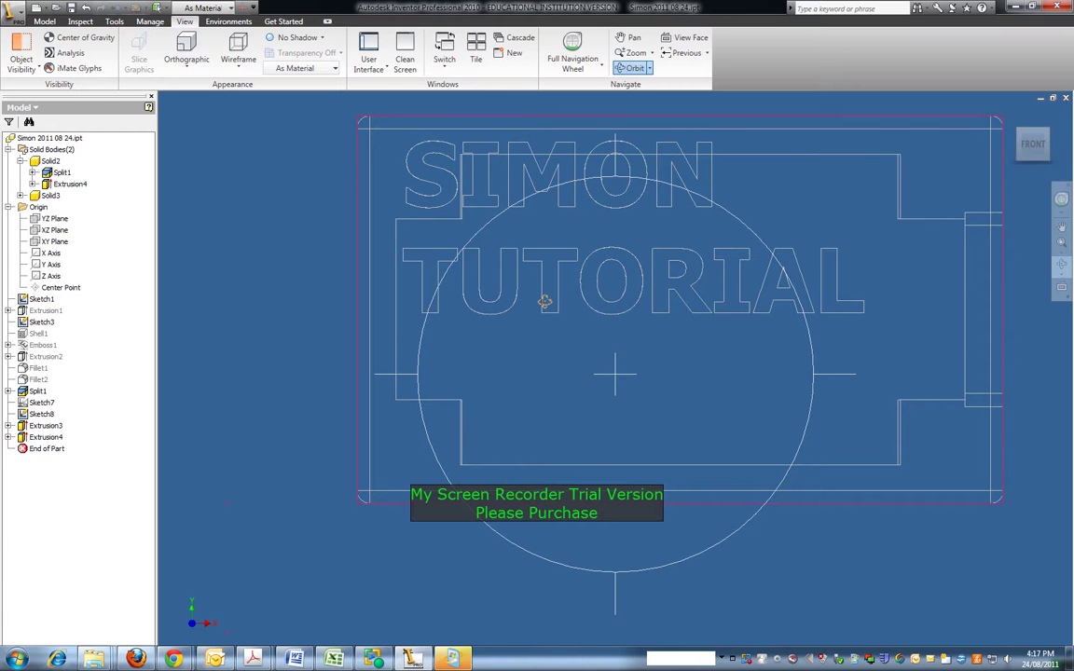
{"action": "left_click", "coordinate": [43, 22]}
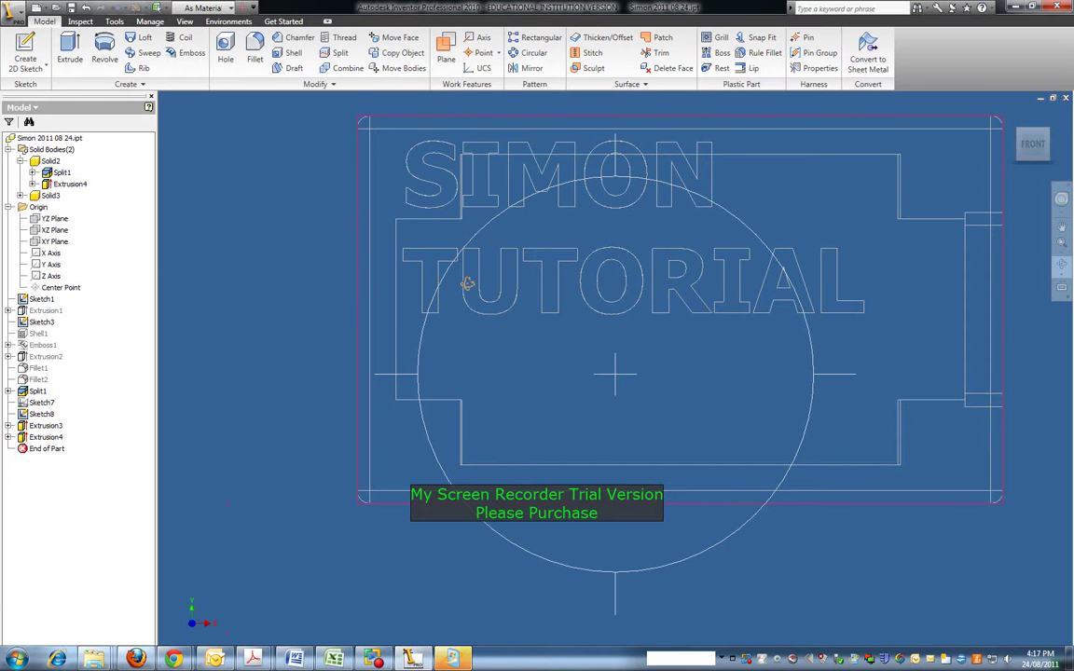
Step: Edit Sketch4 under Emboss1 and drag the SIMON TUTORIAL text lower and to the right
{"action": "key", "text": "Escape"}
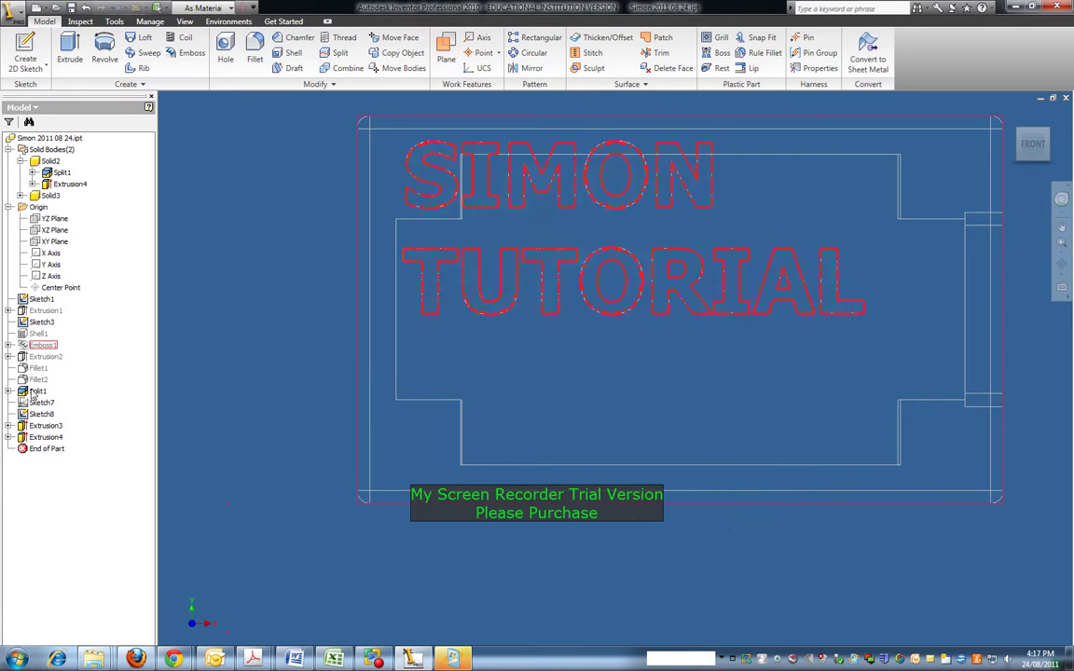
{"action": "left_click", "coordinate": [9, 345]}
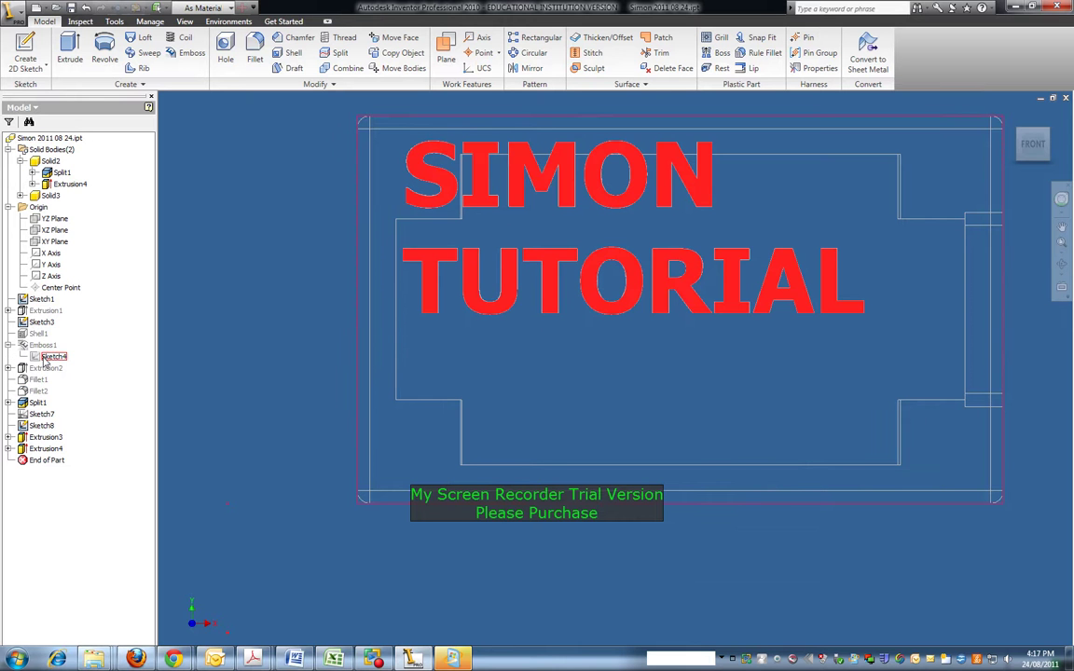
{"action": "right_click", "coordinate": [46, 357]}
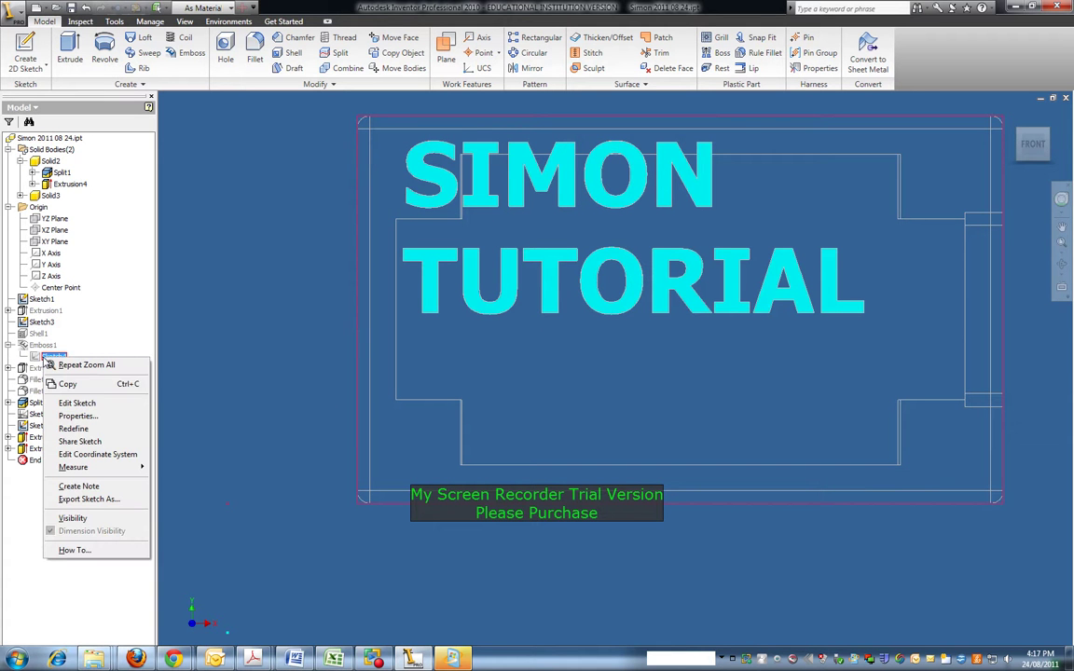
{"action": "left_click", "coordinate": [77, 403]}
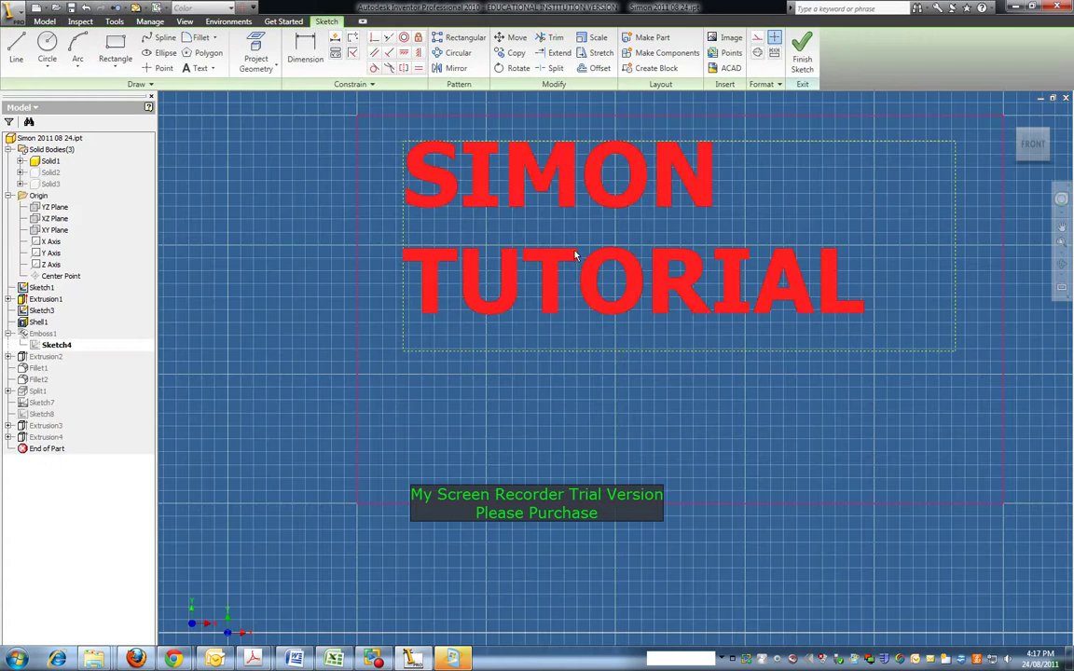
{"action": "left_click_drag", "start_coordinate": [515, 187], "coordinate": [565, 252]}
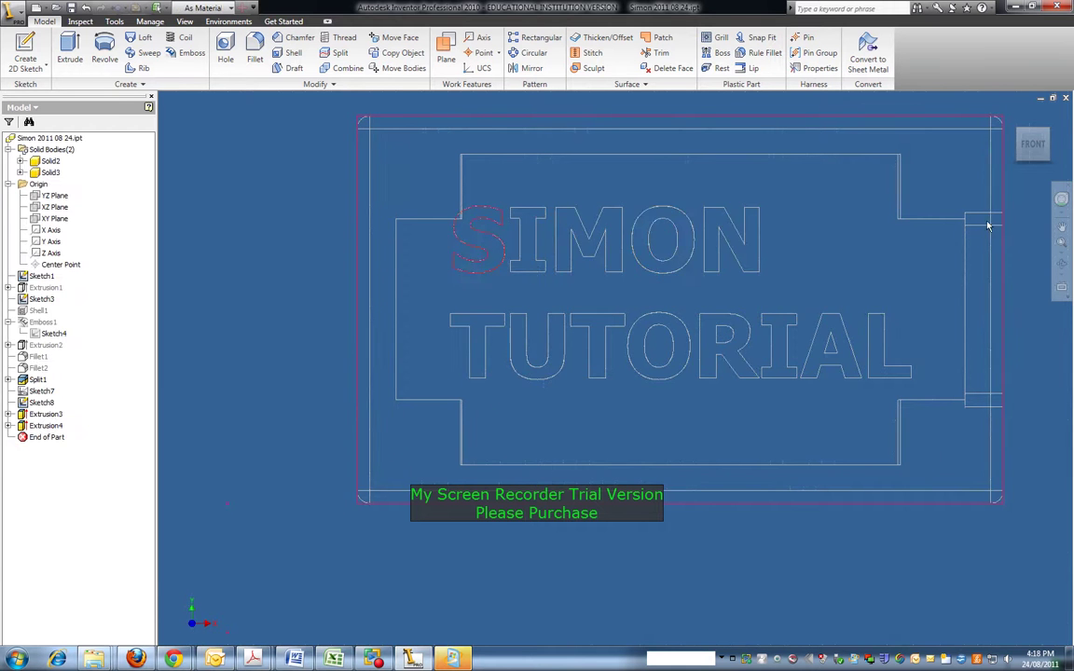
Step: Orbit to check the moved text, then return to the front view zoomed in on the plate
{"action": "left_click", "coordinate": [1062, 264]}
{"action": "left_click_drag", "start_coordinate": [701, 369], "coordinate": [736, 335]}
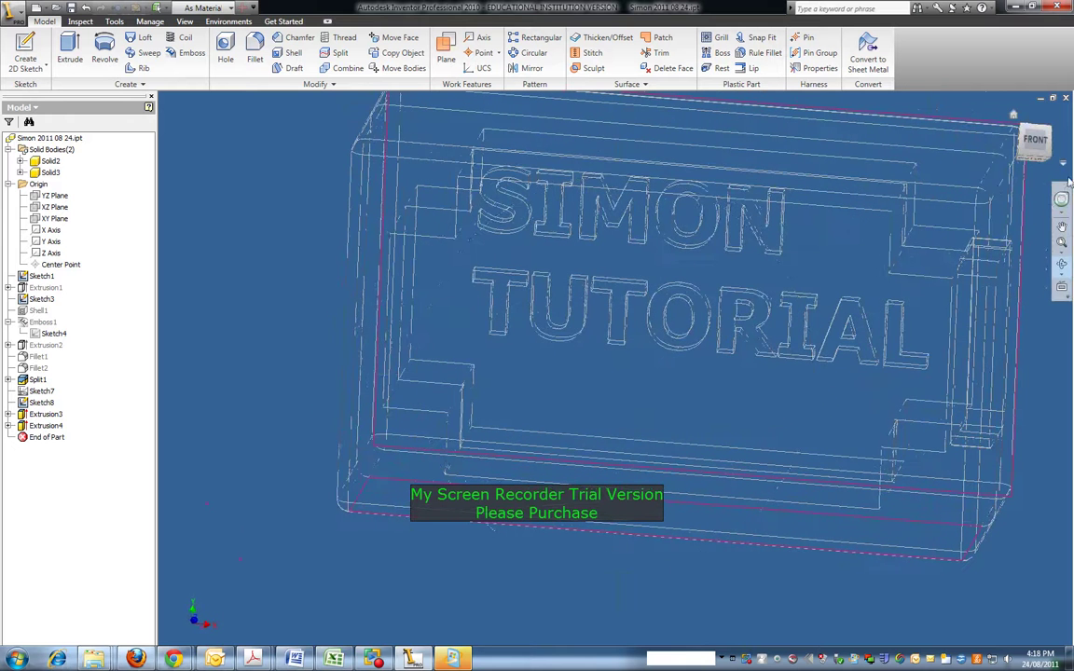
{"action": "left_click", "coordinate": [1033, 140]}
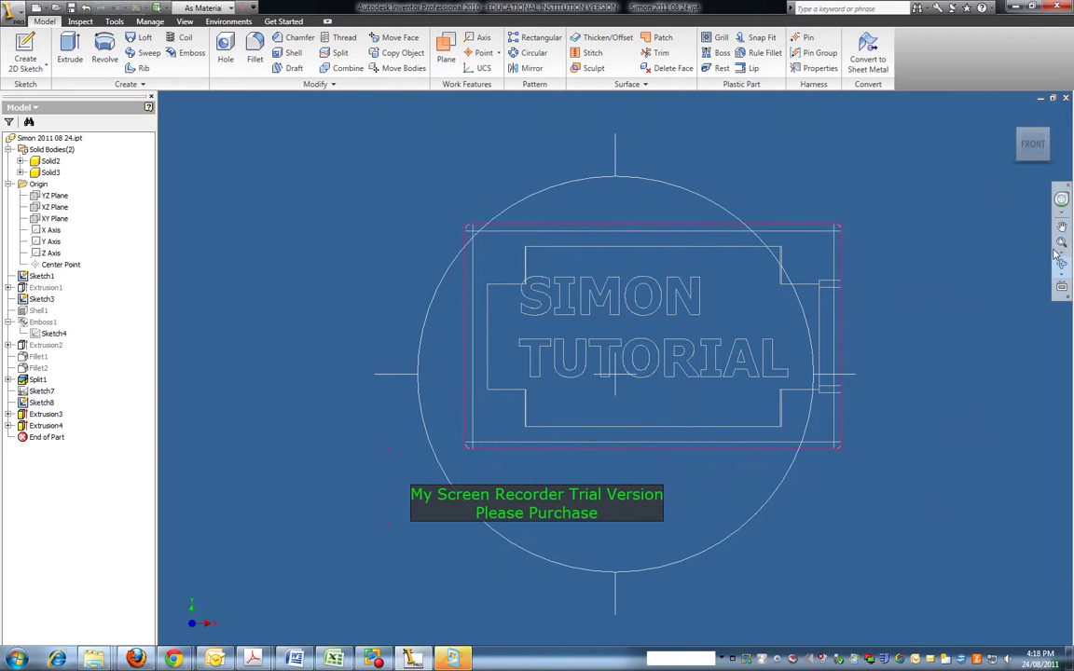
{"action": "left_click", "coordinate": [1062, 244]}
{"action": "left_click", "coordinate": [1062, 265]}
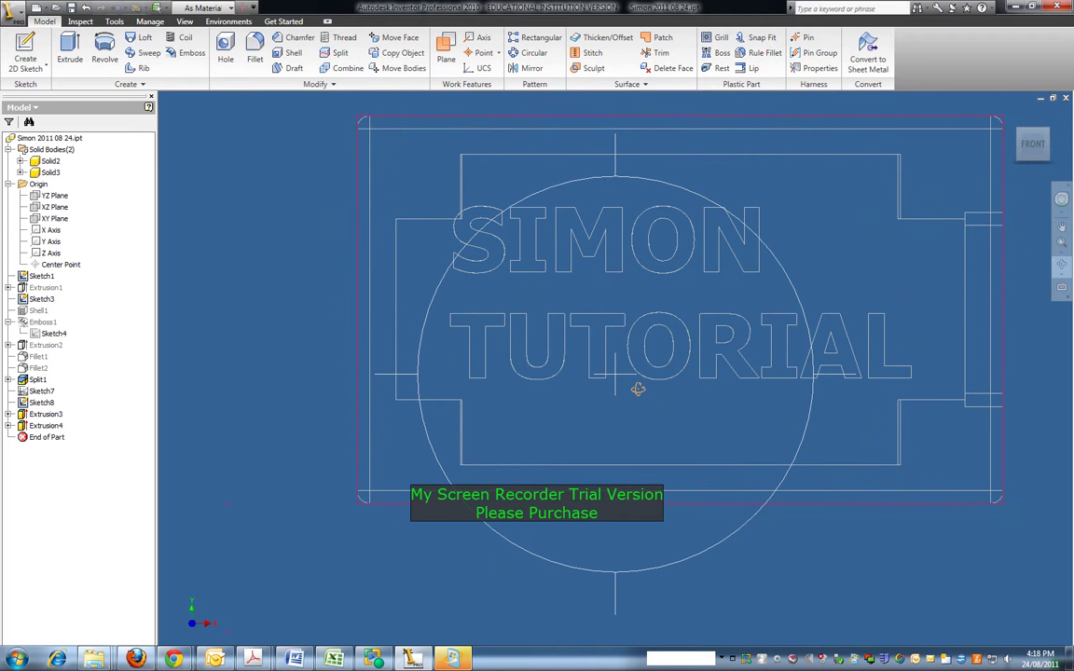
{"action": "left_click_drag", "start_coordinate": [638, 389], "coordinate": [671, 308]}
{"action": "left_click", "coordinate": [1040, 139]}
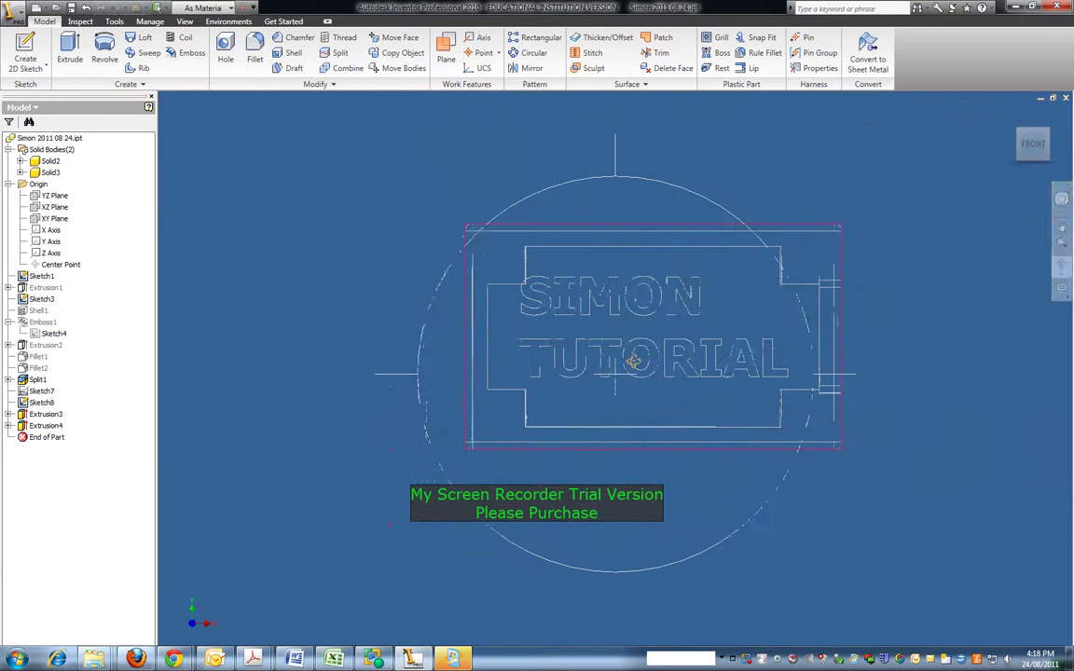
{"action": "scroll", "coordinate": [727, 187], "scroll_direction": "up", "scroll_amount": 3}
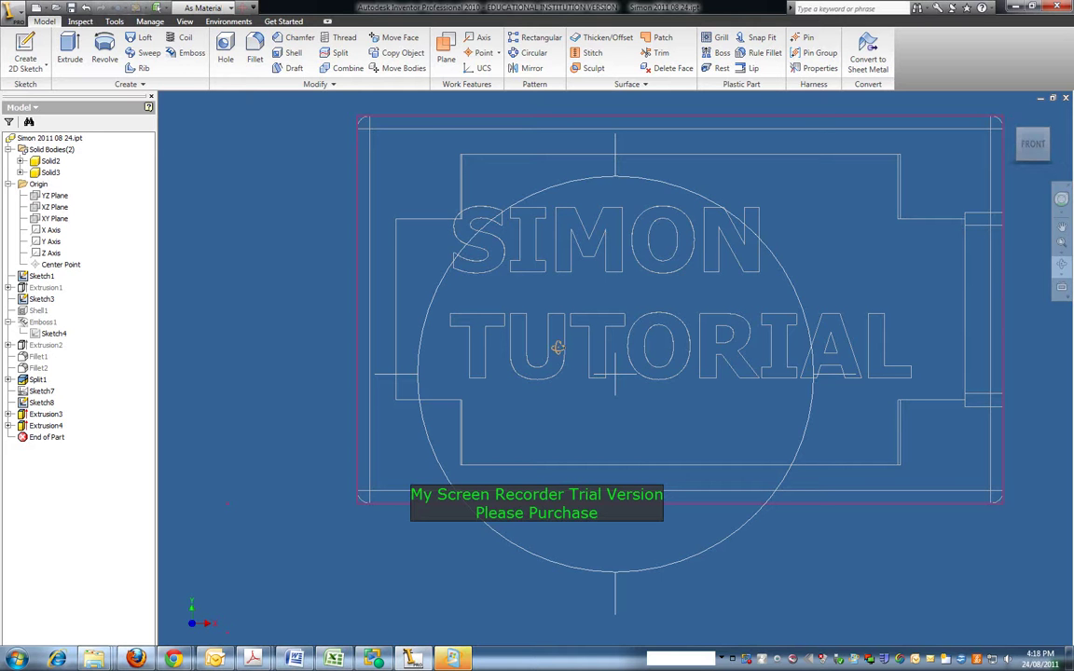
{"action": "key", "text": "Escape"}
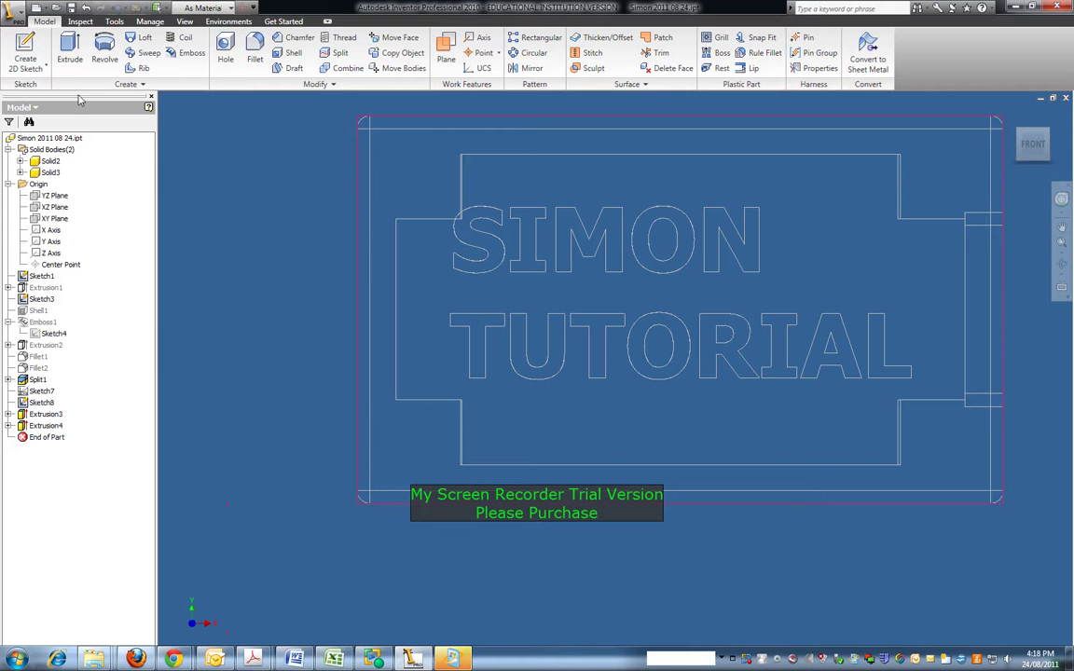
Step: Start a new sketch on the plate's front face and view it straight-on from the front
{"action": "left_click", "coordinate": [479, 38]}
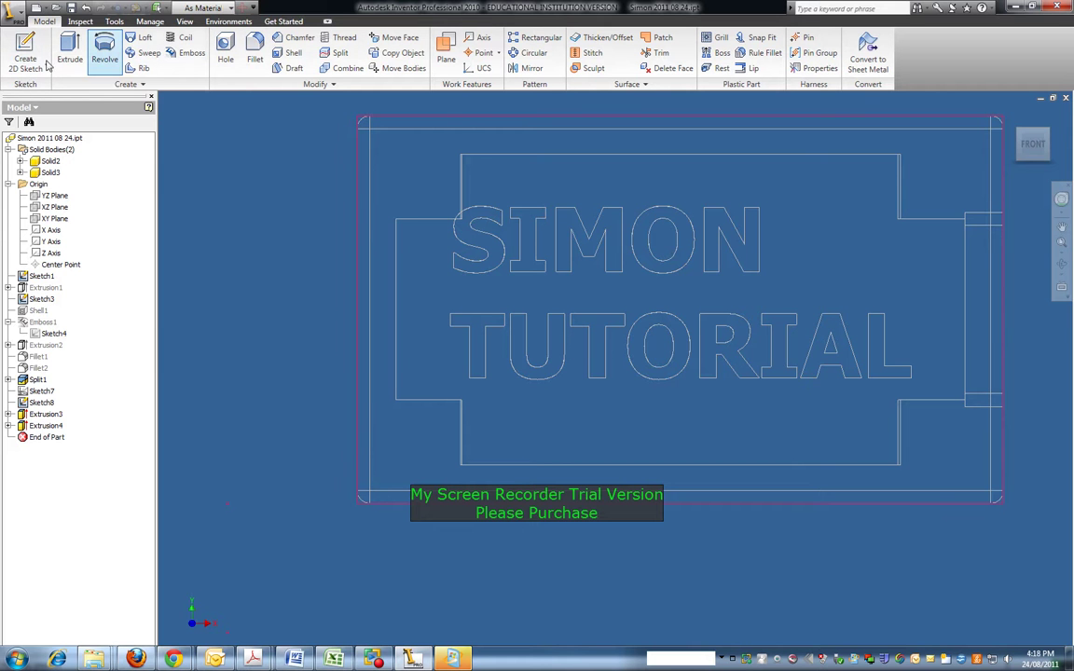
{"action": "left_click", "coordinate": [402, 159]}
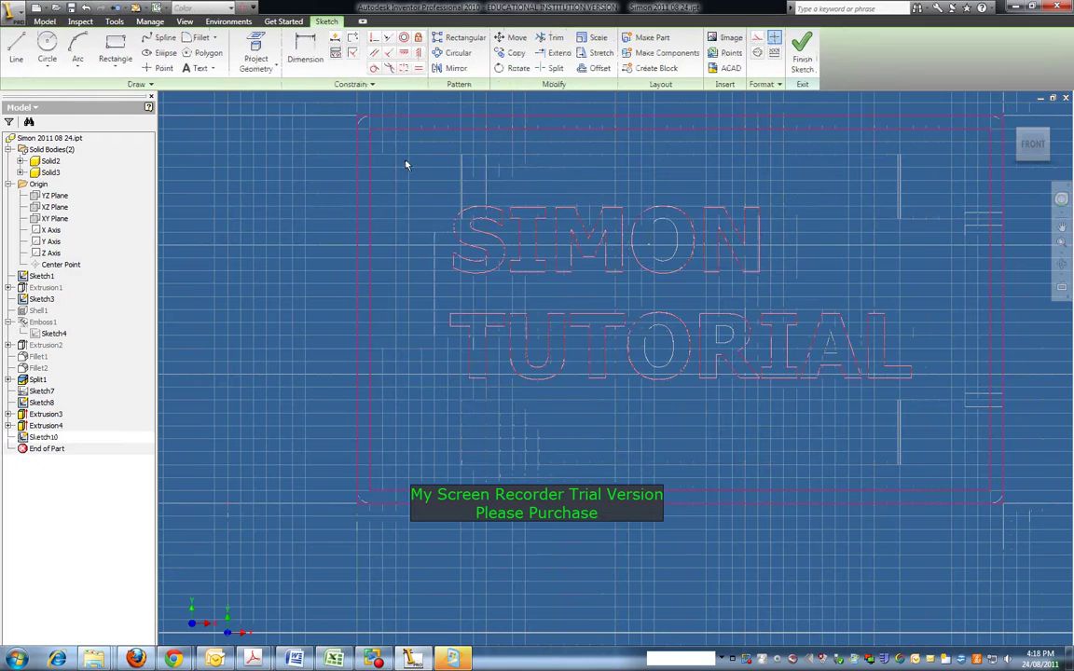
{"action": "left_click", "coordinate": [1062, 264]}
{"action": "mouse_move", "coordinate": [752, 297]}
{"action": "left_mouse_down"}
{"action": "mouse_move", "coordinate": [701, 246]}
{"action": "mouse_move", "coordinate": [746, 251]}
{"action": "mouse_move", "coordinate": [618, 231]}
{"action": "mouse_move", "coordinate": [667, 285]}
{"action": "left_mouse_up"}
{"action": "left_click", "coordinate": [1038, 138]}
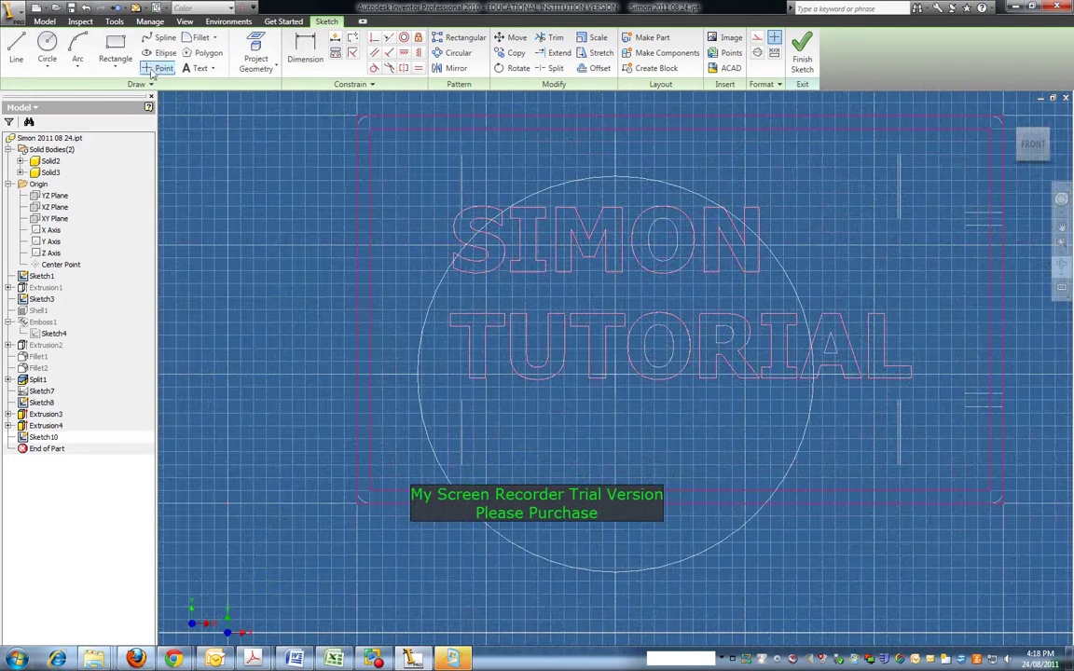
Step: Place sketch points near the plate's corners for the screw holes
{"action": "left_click", "coordinate": [154, 69]}
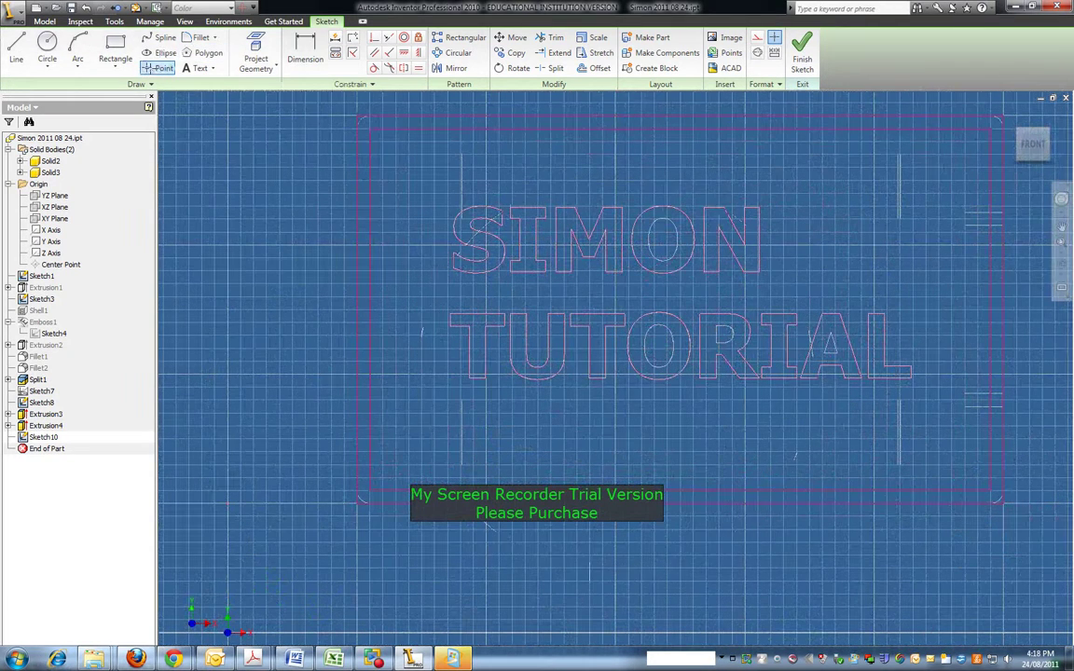
{"action": "left_click", "coordinate": [422, 168]}
{"action": "left_click", "coordinate": [411, 451]}
{"action": "key", "text": "Escape"}
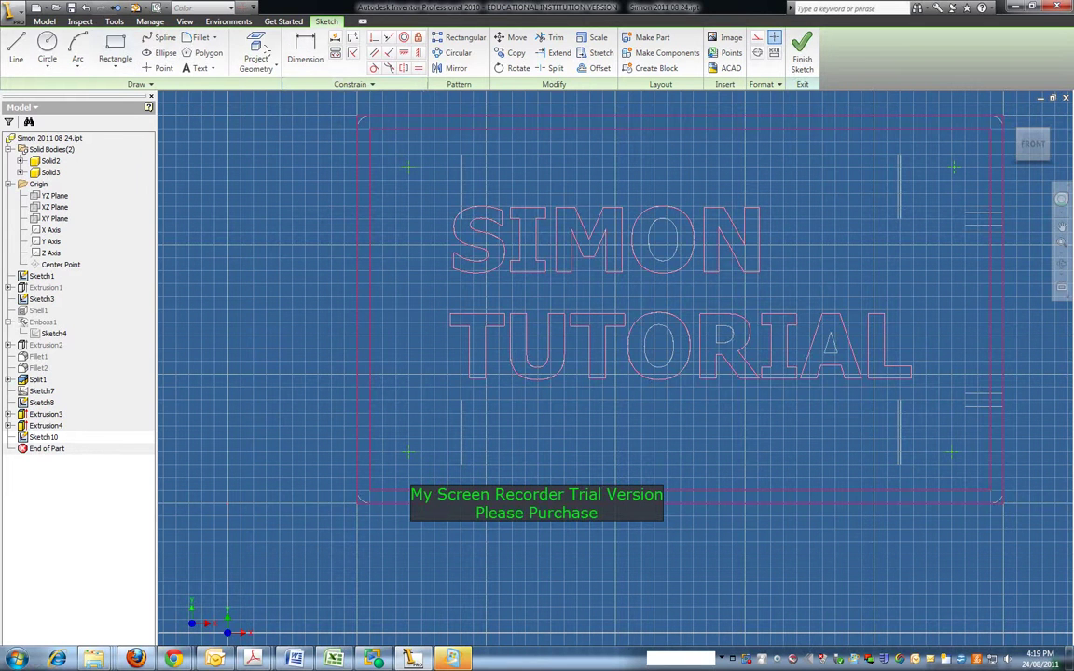
Step: Start a counterbored hole at the sketch points with a 6 mm counterbore diameter
{"action": "left_click", "coordinate": [48, 22]}
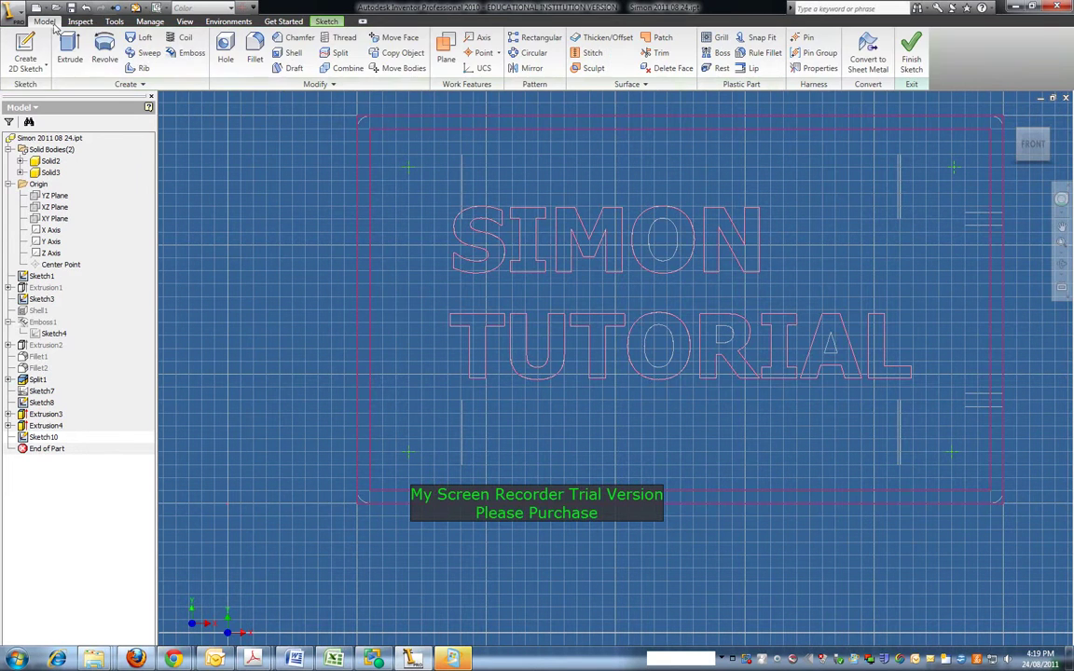
{"action": "left_click", "coordinate": [226, 49]}
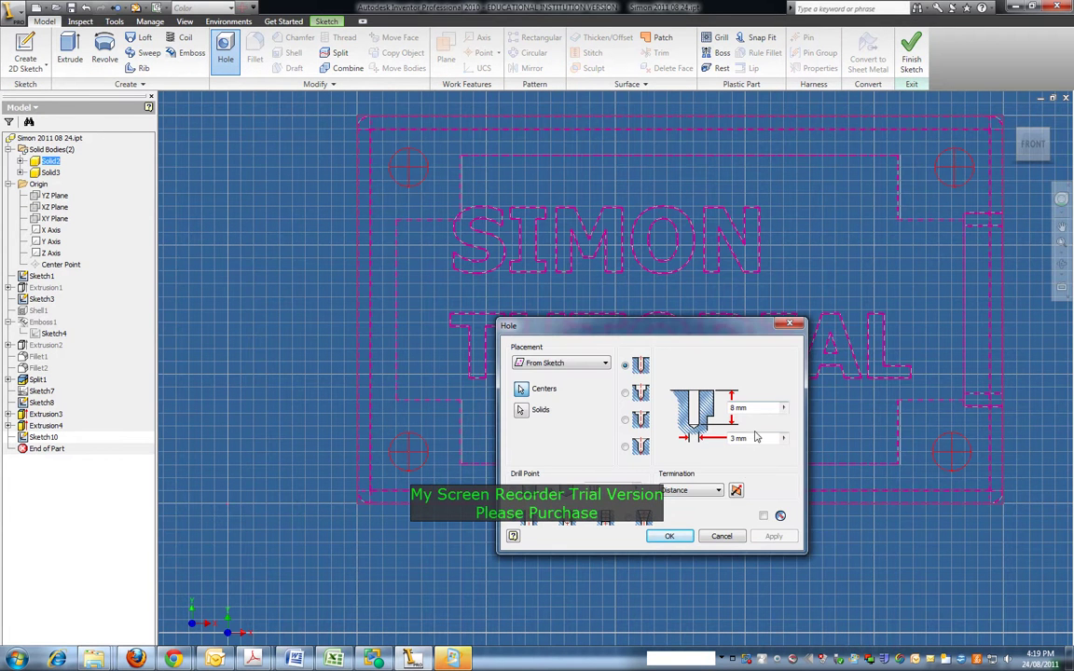
{"action": "left_click", "coordinate": [640, 394]}
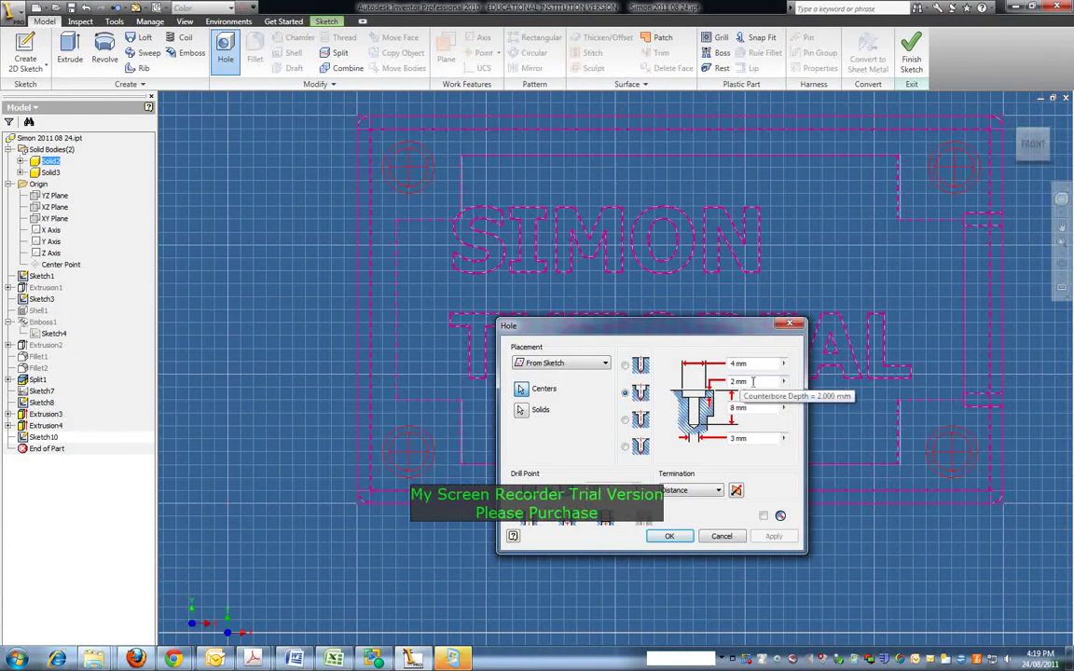
{"action": "left_click", "coordinate": [756, 364]}
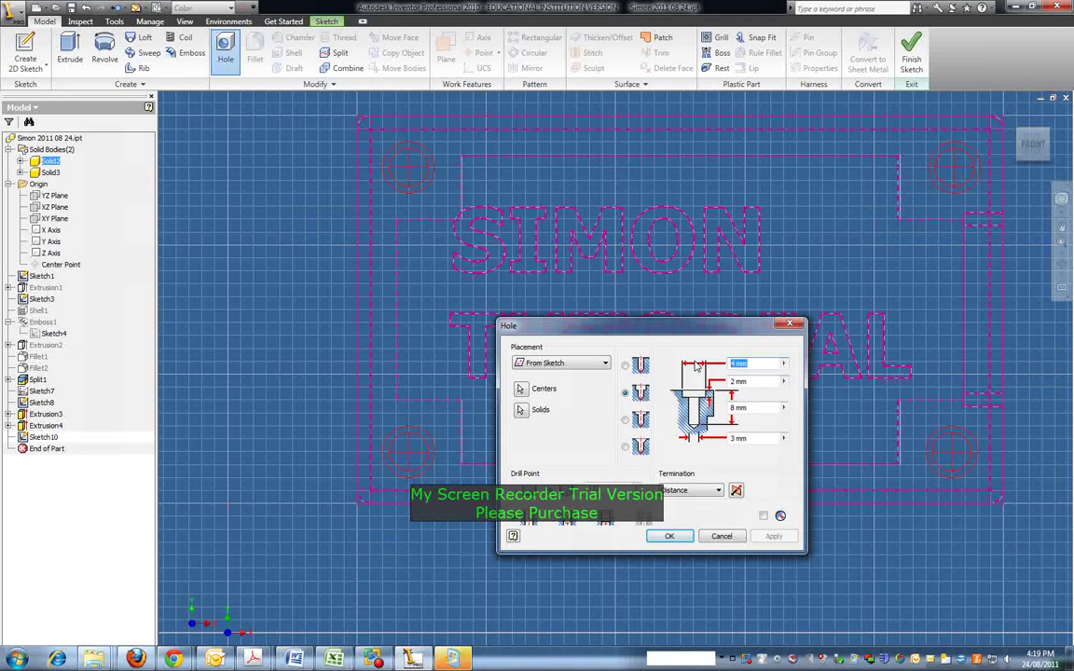
{"action": "type", "text": "6"}
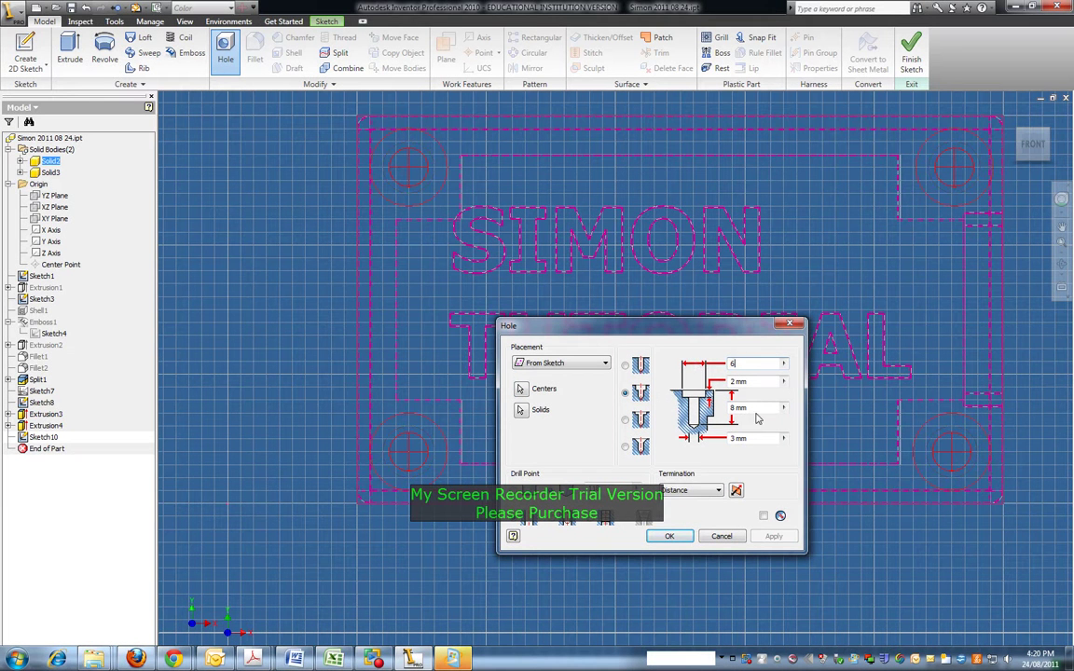
{"action": "left_click", "coordinate": [756, 407]}
{"action": "type", "text": "20."}
{"action": "key", "text": "BackSpace"}
Step: Set 2 mm counterbore depth, 12 mm hole depth and 3 mm diameter, and create Hole1
{"action": "left_click", "coordinate": [758, 438]}
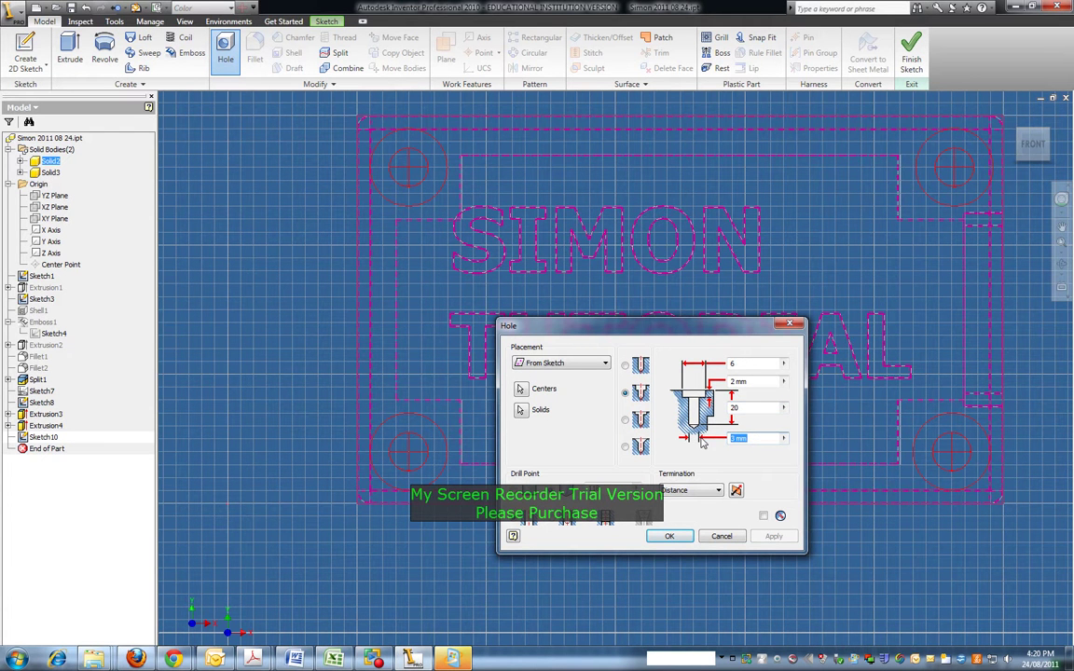
{"action": "type", "text": "2.6"}
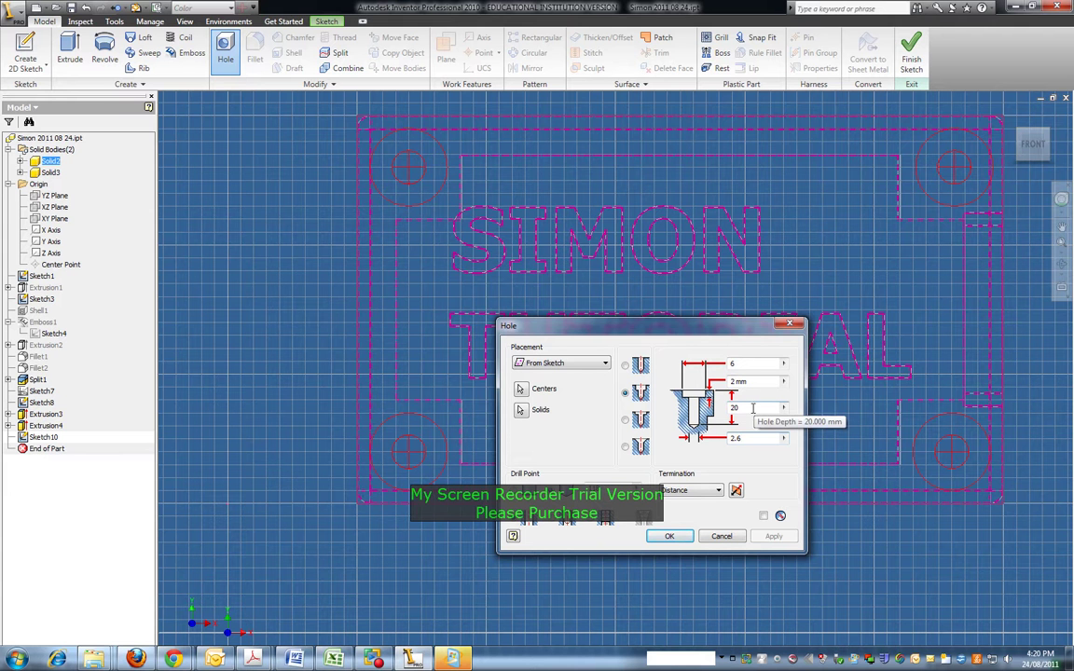
{"action": "left_click", "coordinate": [753, 407]}
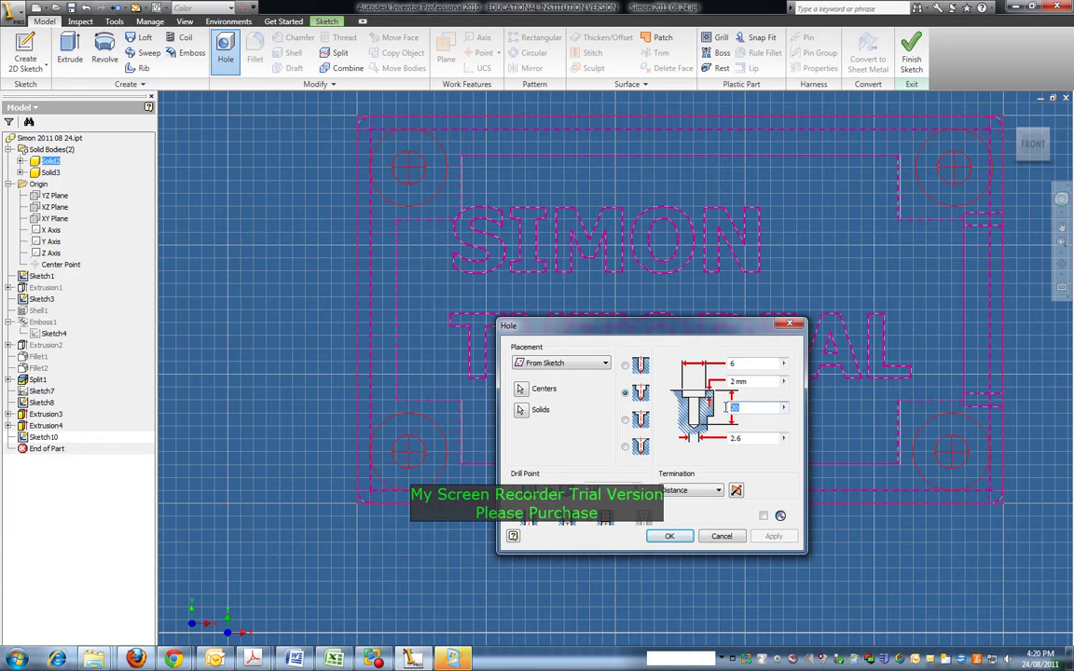
{"action": "key", "text": "ctrl+a"}
{"action": "double_click", "coordinate": [746, 407]}
{"action": "type", "text": "12"}
{"action": "left_click_drag", "start_coordinate": [748, 440], "coordinate": [685, 441]}
{"action": "type", "text": "3"}
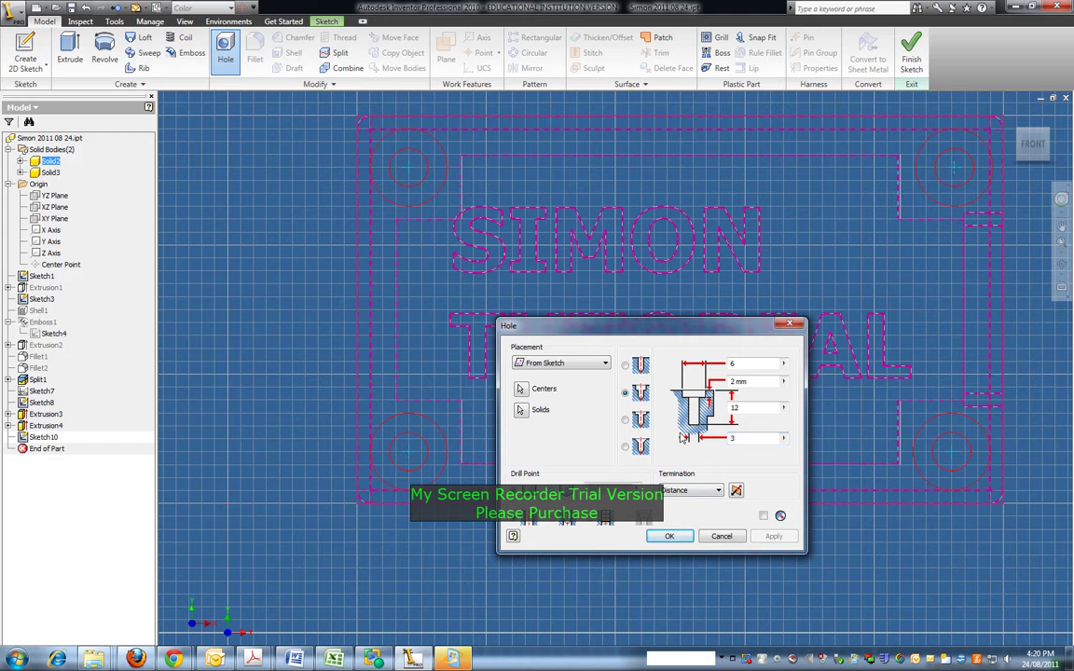
{"action": "left_click", "coordinate": [670, 536]}
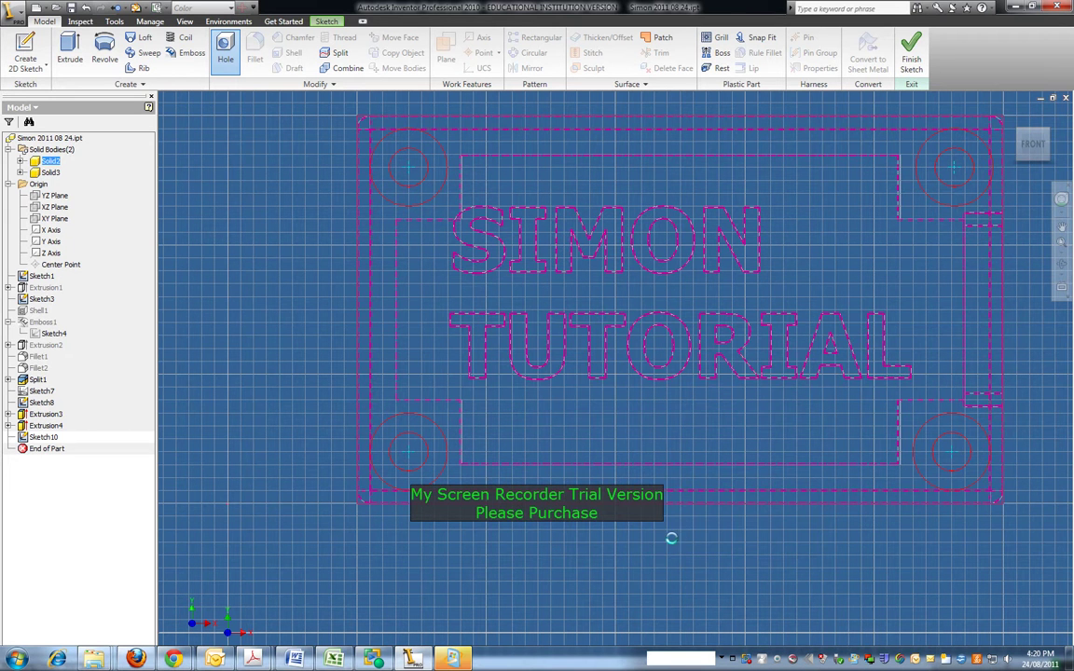
Step: Orbit the enclosure into a tilted 3-D view showing its long side edge
{"action": "left_click_drag", "start_coordinate": [660, 380], "coordinate": [588, 377]}
Step: View the bottom face flat-on, then create and finish an empty Sketch11 on it
{"action": "left_click", "coordinate": [1061, 288]}
{"action": "left_click", "coordinate": [674, 373]}
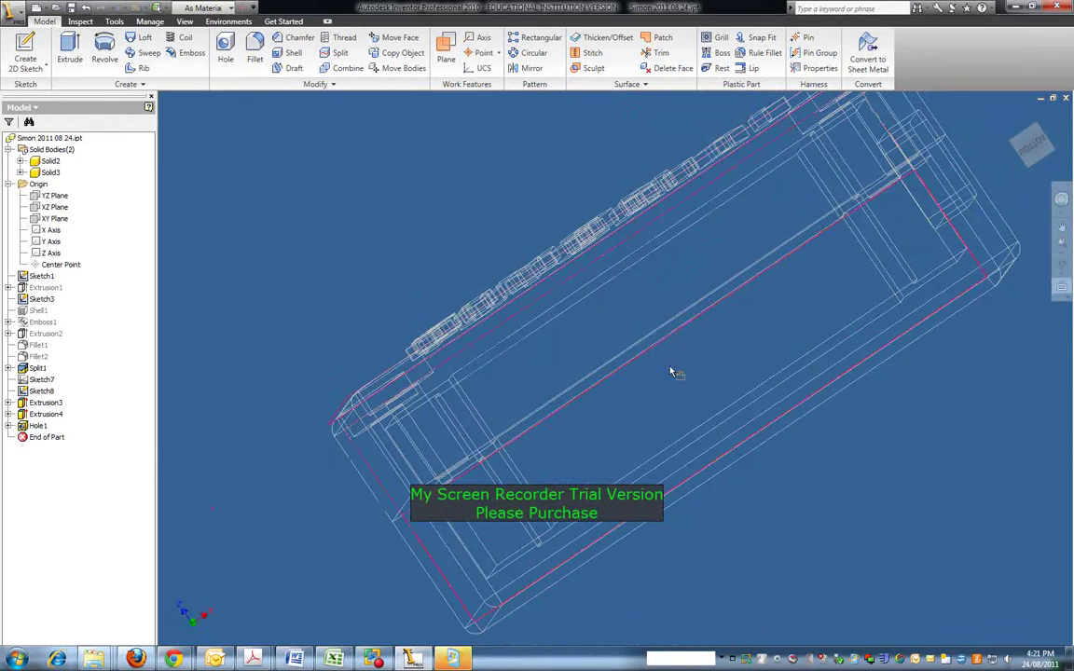
{"action": "left_click", "coordinate": [28, 68]}
{"action": "left_click", "coordinate": [38, 95]}
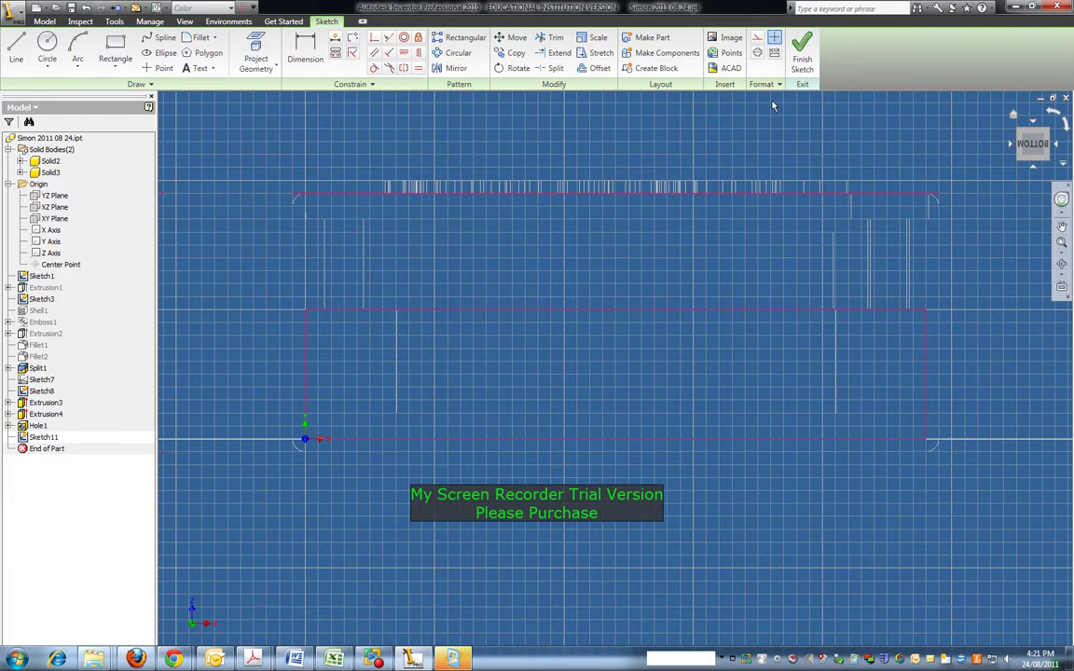
{"action": "left_click", "coordinate": [802, 49]}
{"action": "left_click", "coordinate": [28, 65]}
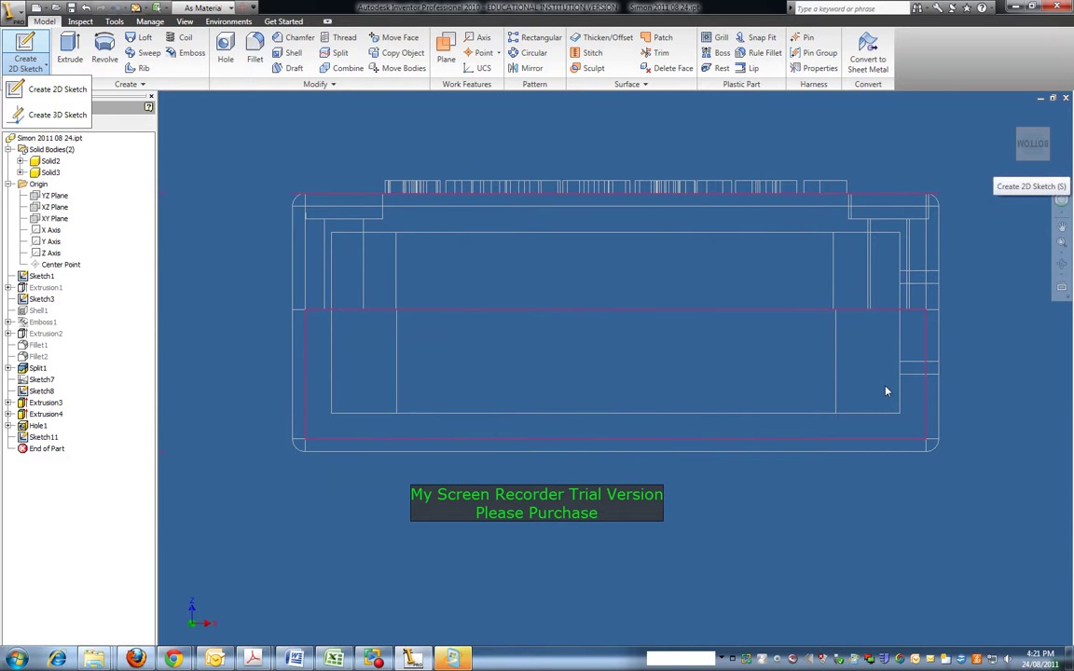
Step: Start Sketch12 on the bottom plate face and view it face-on from the back
{"action": "left_click", "coordinate": [1039, 165]}
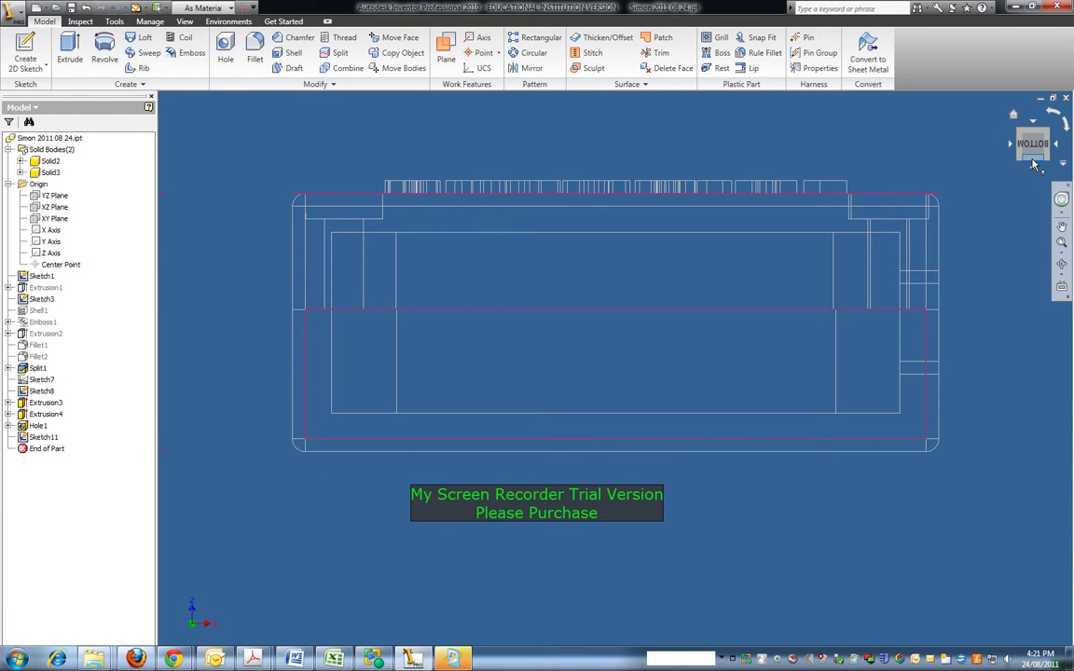
{"action": "left_click", "coordinate": [1040, 165]}
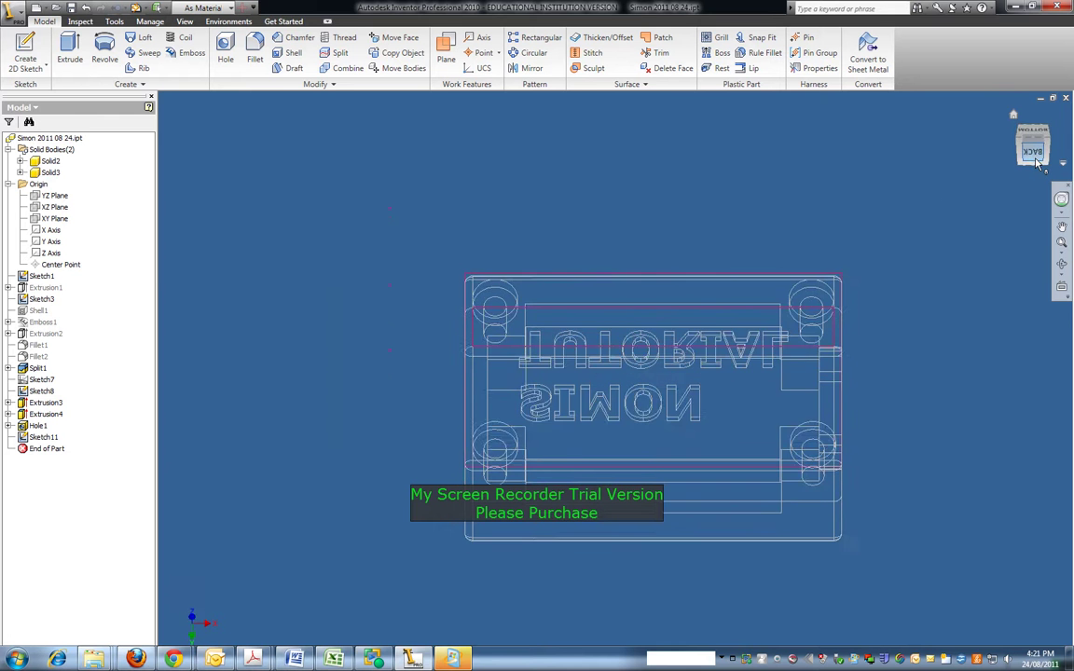
{"action": "left_click", "coordinate": [15, 75]}
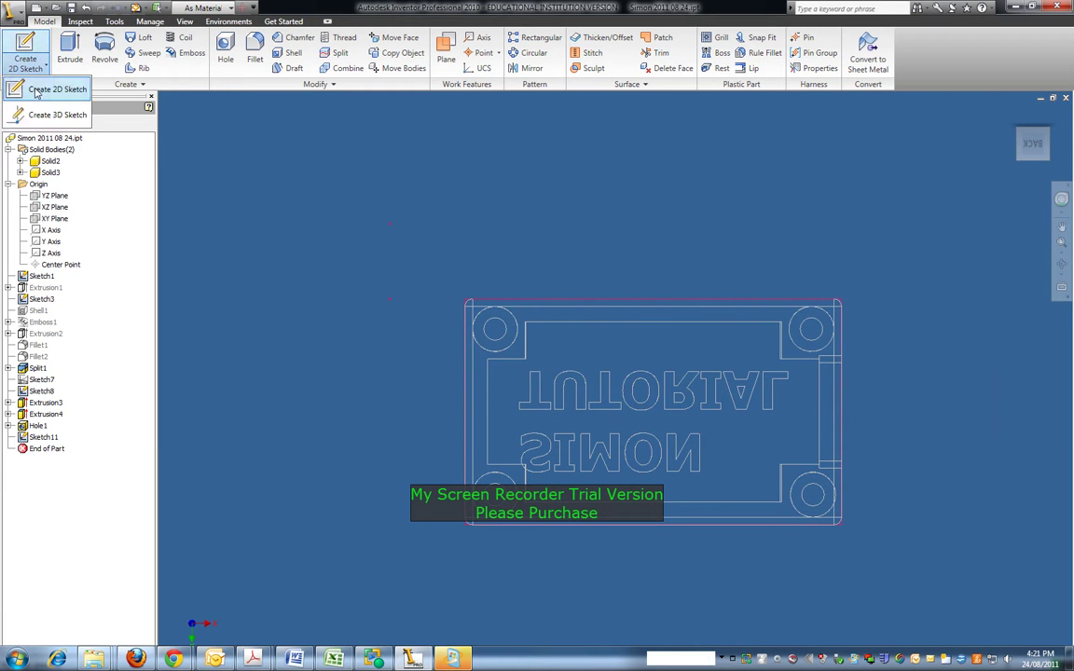
{"action": "left_click", "coordinate": [56, 112]}
{"action": "left_click", "coordinate": [587, 359]}
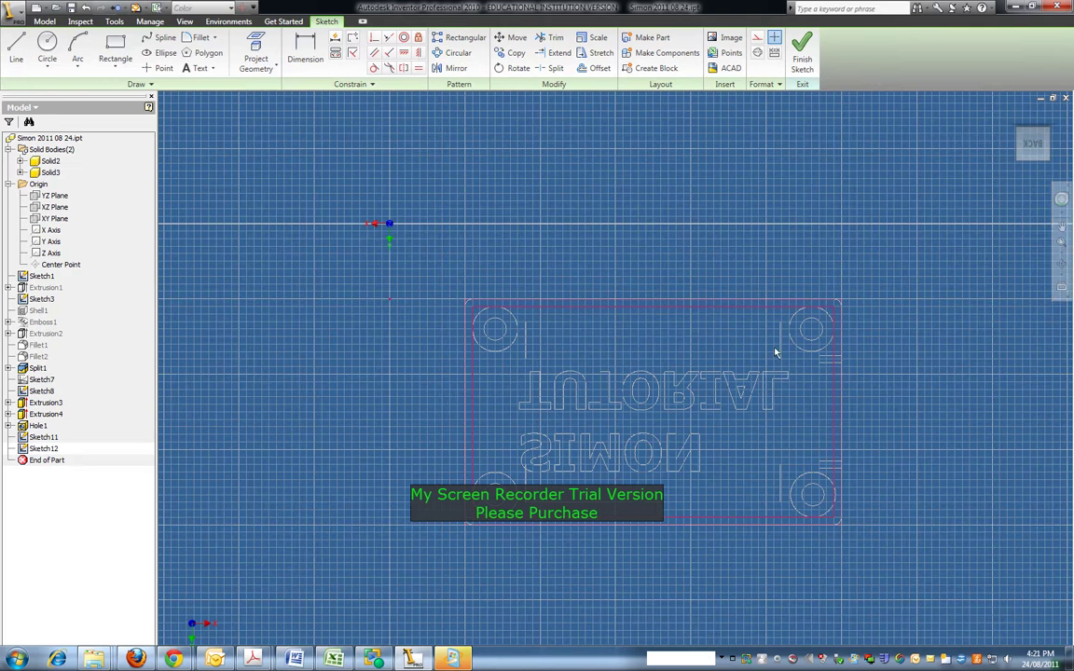
{"action": "left_click", "coordinate": [1062, 266]}
{"action": "mouse_move", "coordinate": [719, 412]}
{"action": "left_mouse_down"}
{"action": "mouse_move", "coordinate": [573, 444]}
{"action": "mouse_move", "coordinate": [811, 372]}
{"action": "left_mouse_up"}
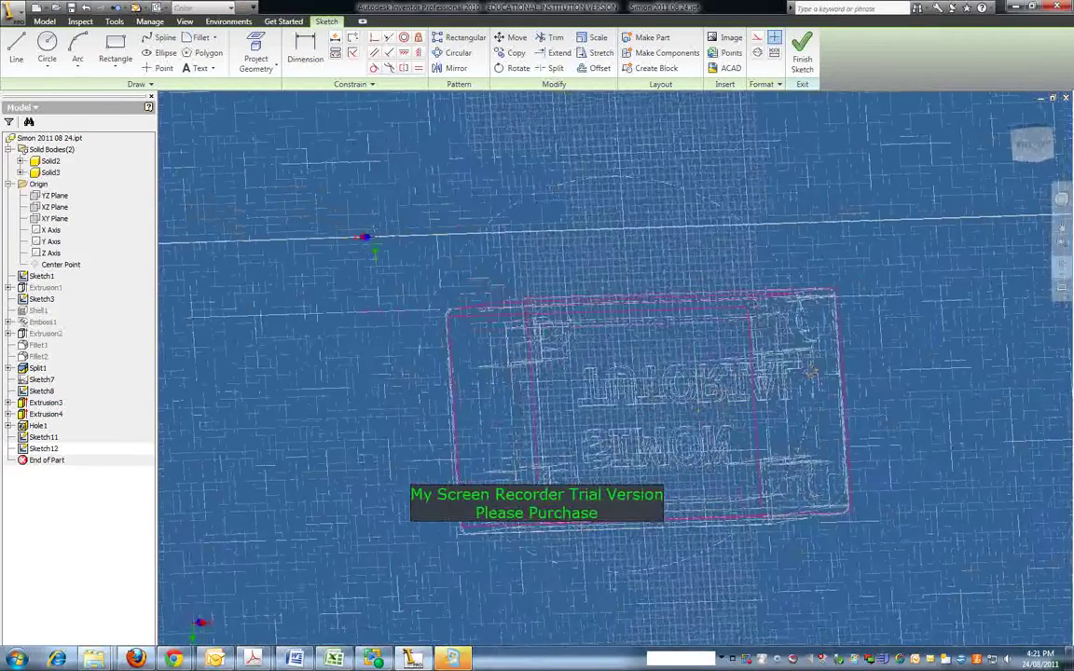
{"action": "left_click", "coordinate": [1030, 154]}
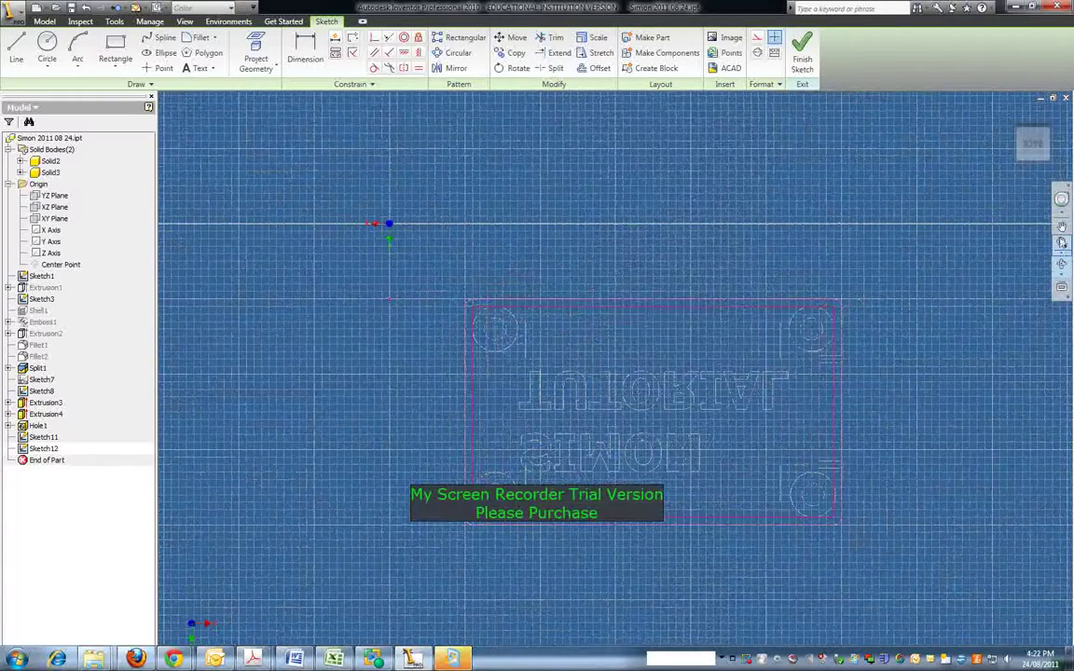
{"action": "key", "text": "Home"}
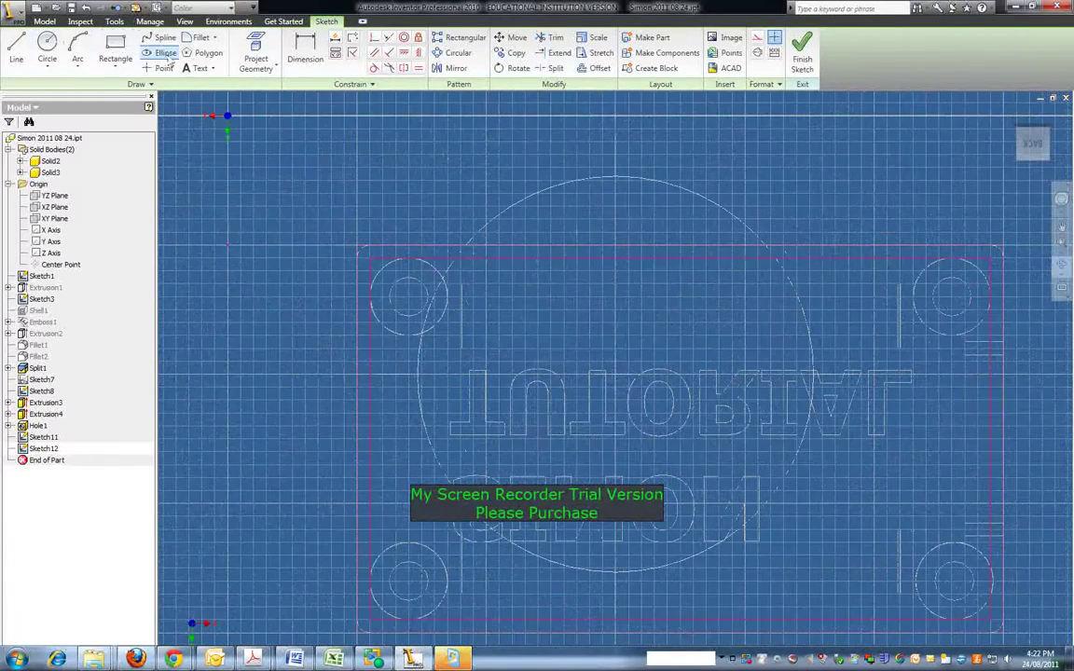
Step: Place sketch points at the centres of all four corner circles
{"action": "left_click", "coordinate": [160, 69]}
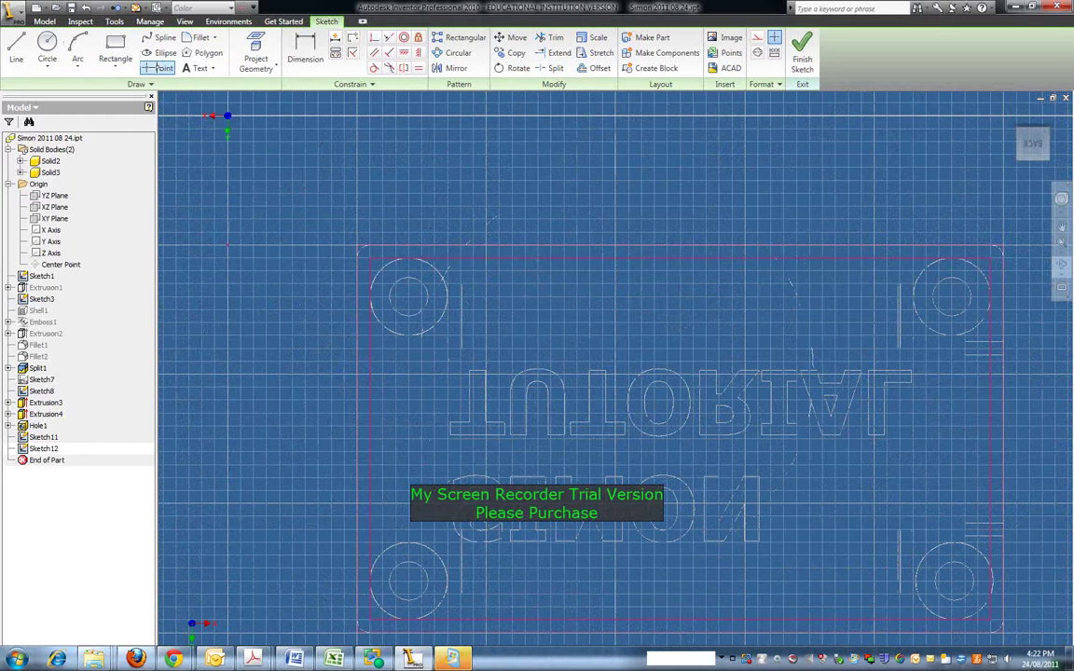
{"action": "left_click", "coordinate": [409, 296]}
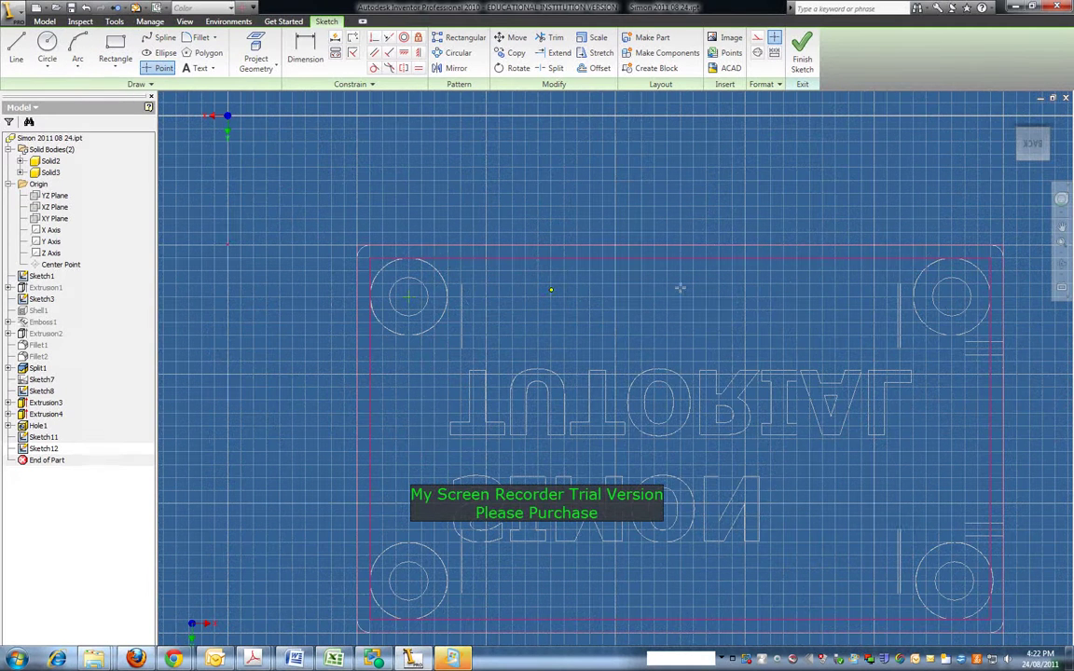
{"action": "left_click", "coordinate": [950, 298]}
{"action": "left_click", "coordinate": [957, 583]}
{"action": "left_click", "coordinate": [408, 581]}
{"action": "key", "text": "Escape"}
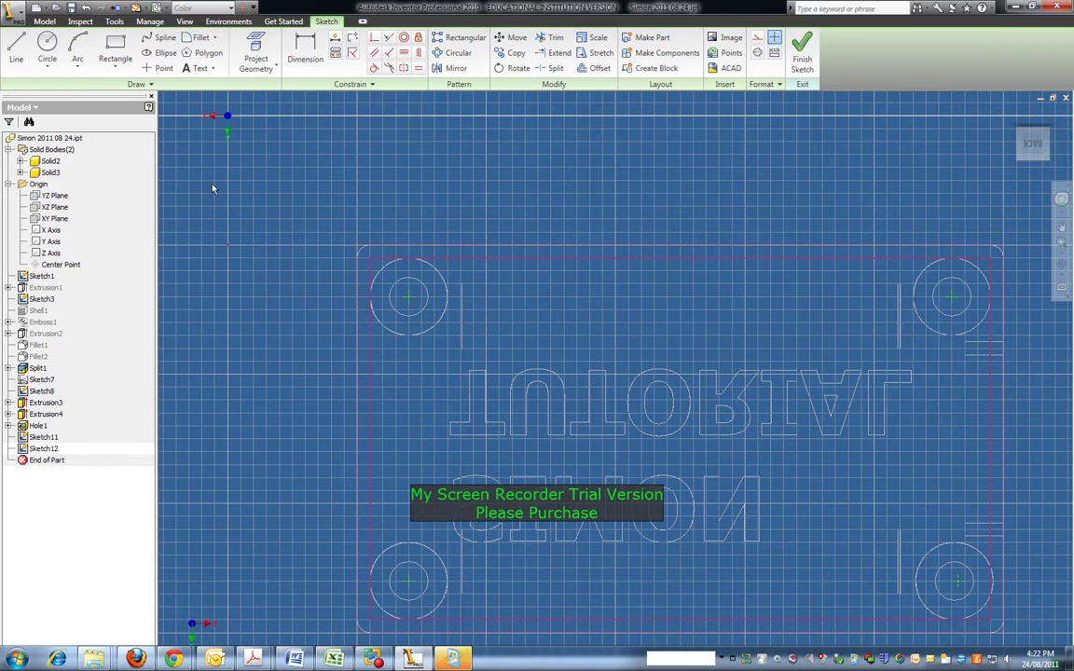
Step: Cut 2.6 mm diameter, 11 mm deep holes at the four bottom-face corner points
{"action": "left_click", "coordinate": [44, 20]}
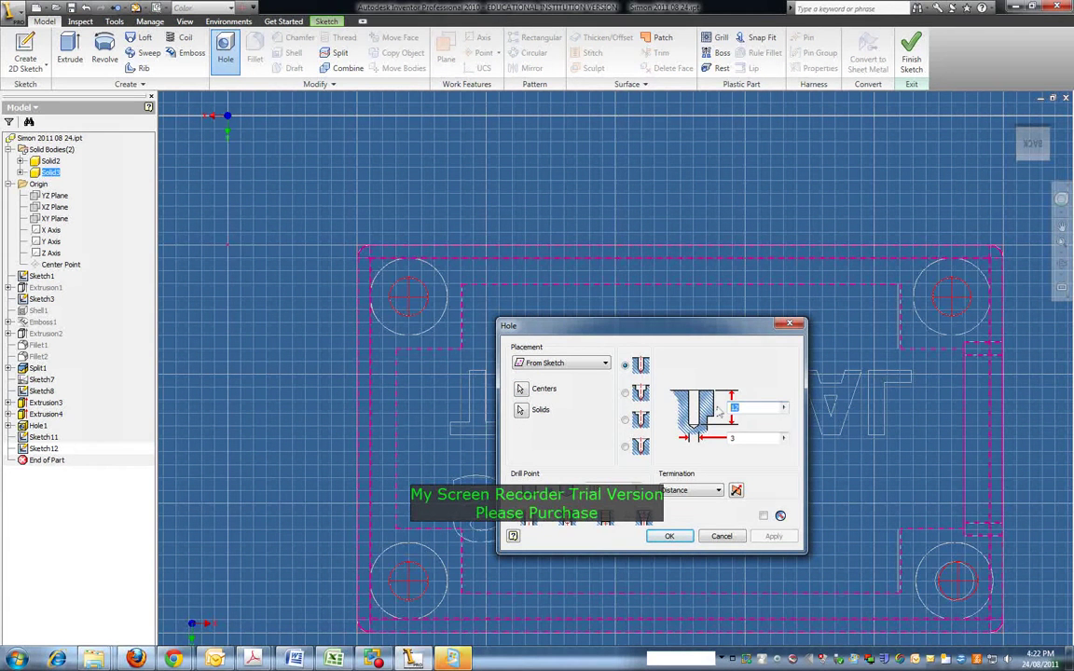
{"action": "type", "text": "11"}
{"action": "left_click", "coordinate": [733, 440]}
{"action": "double_click", "coordinate": [733, 439]}
{"action": "type", "text": "2.6"}
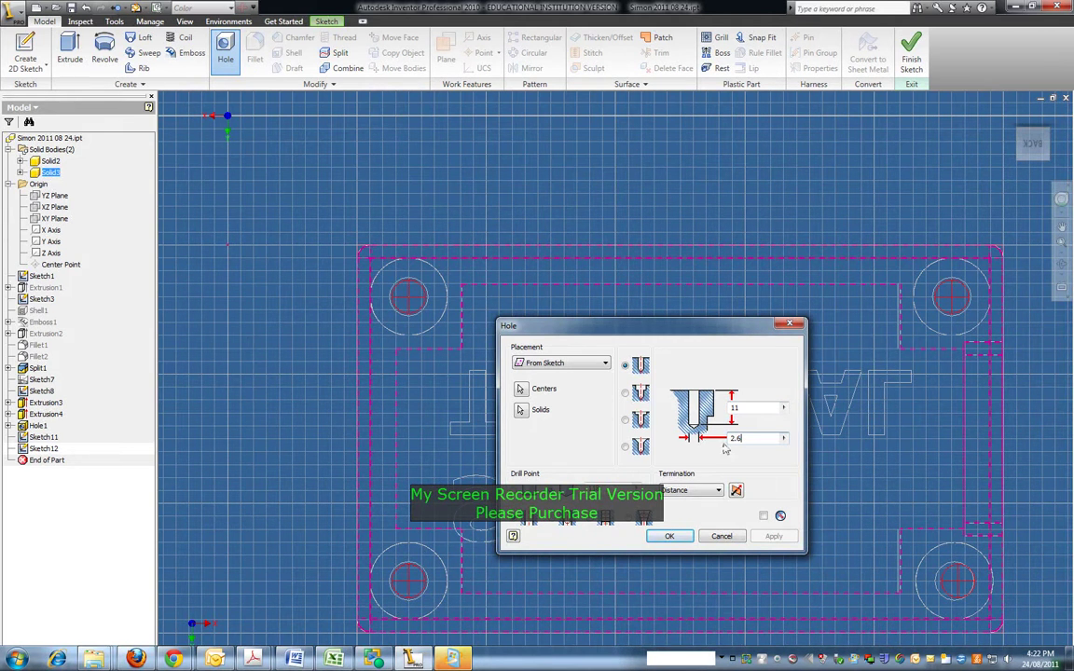
{"action": "left_click", "coordinate": [733, 407]}
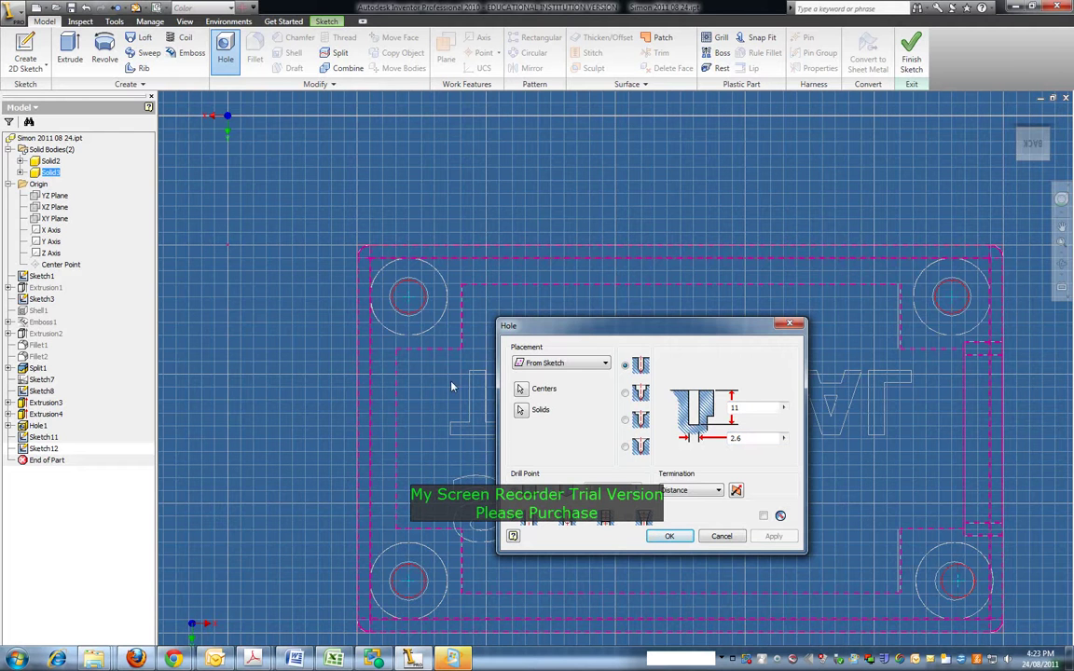
{"action": "left_click", "coordinate": [668, 537]}
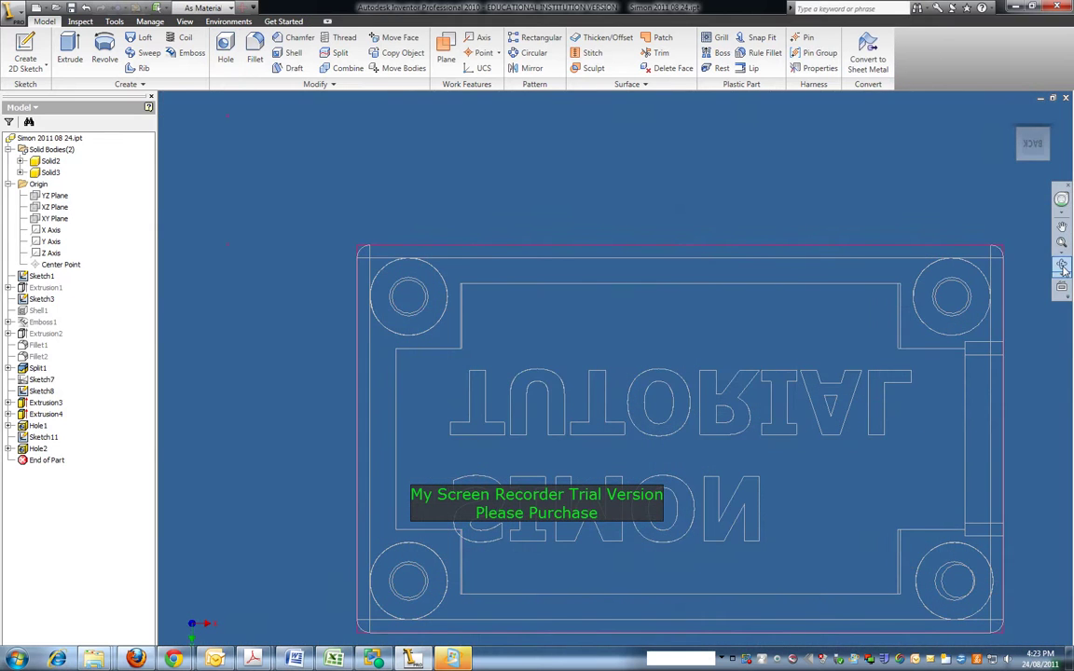
Step: Orbit the wireframe part to face the SIMON TUTORIAL lettering and open Solid2's options
{"action": "left_click", "coordinate": [1062, 265]}
{"action": "left_click_drag", "start_coordinate": [789, 372], "coordinate": [492, 364]}
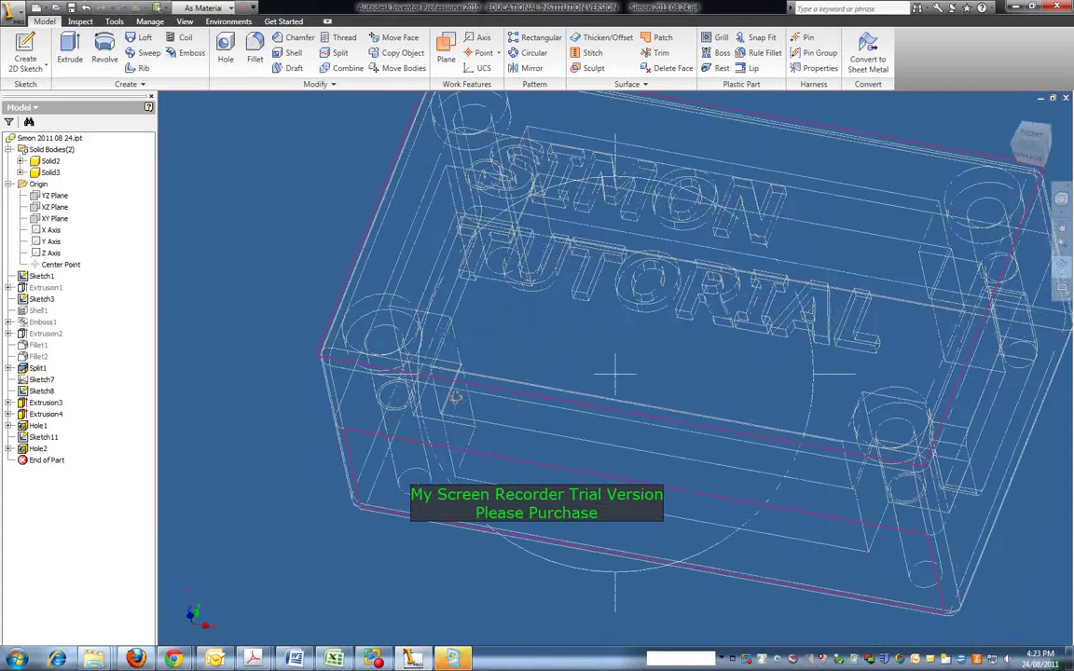
{"action": "left_click_drag", "start_coordinate": [511, 333], "coordinate": [516, 306]}
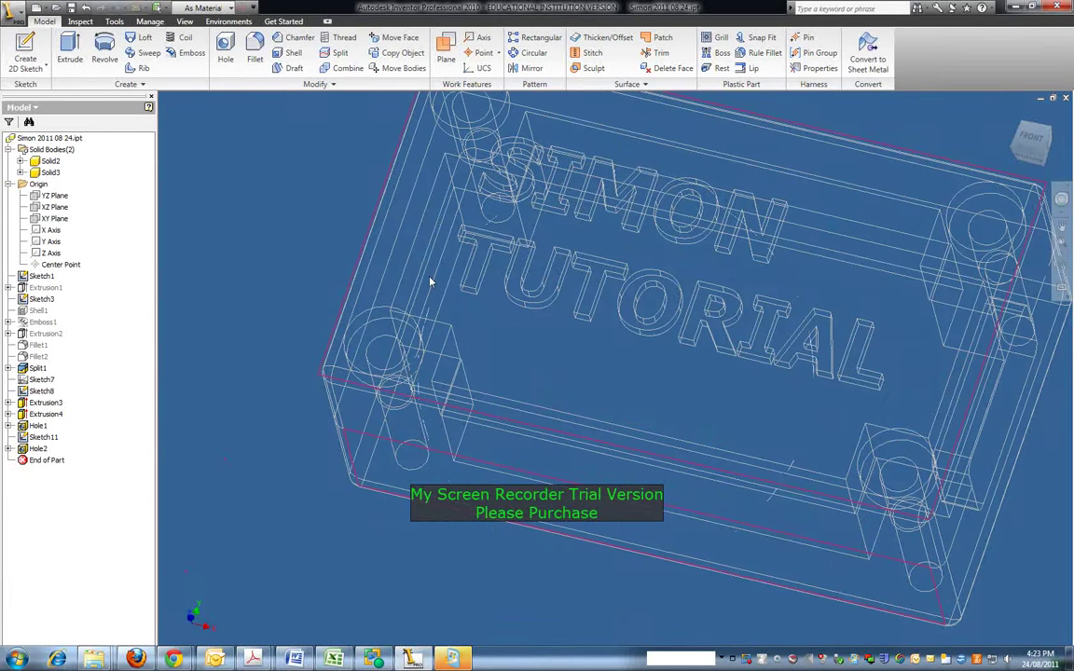
{"action": "left_click", "coordinate": [51, 161]}
{"action": "right_click", "coordinate": [52, 162]}
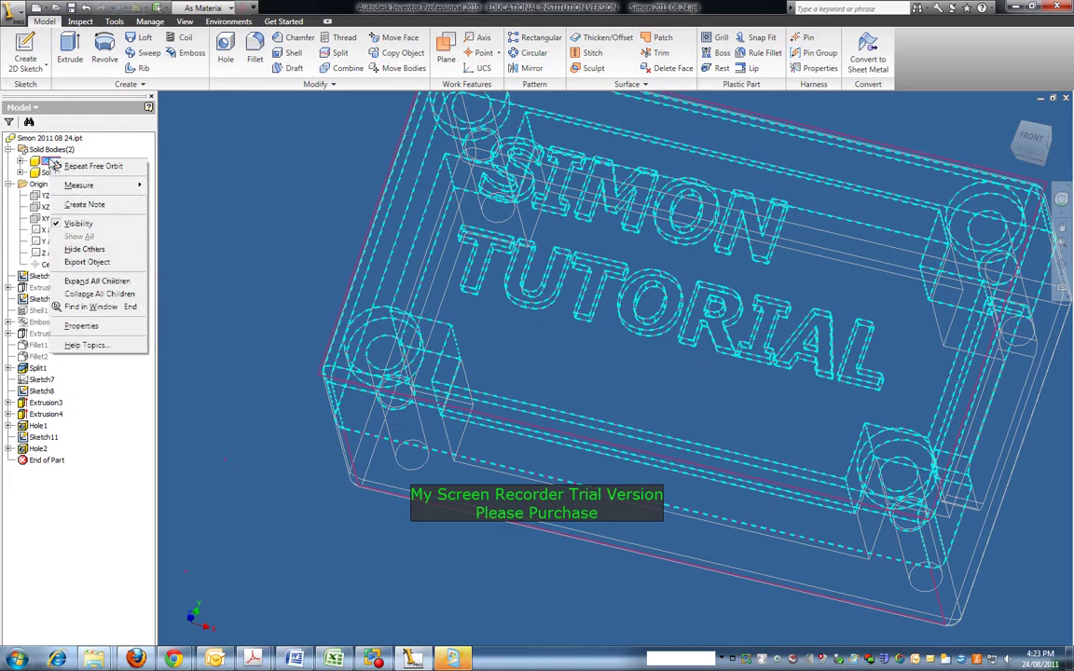
Step: Hide the Solid2 body and switch the model to a shaded visual style
{"action": "left_click", "coordinate": [78, 224]}
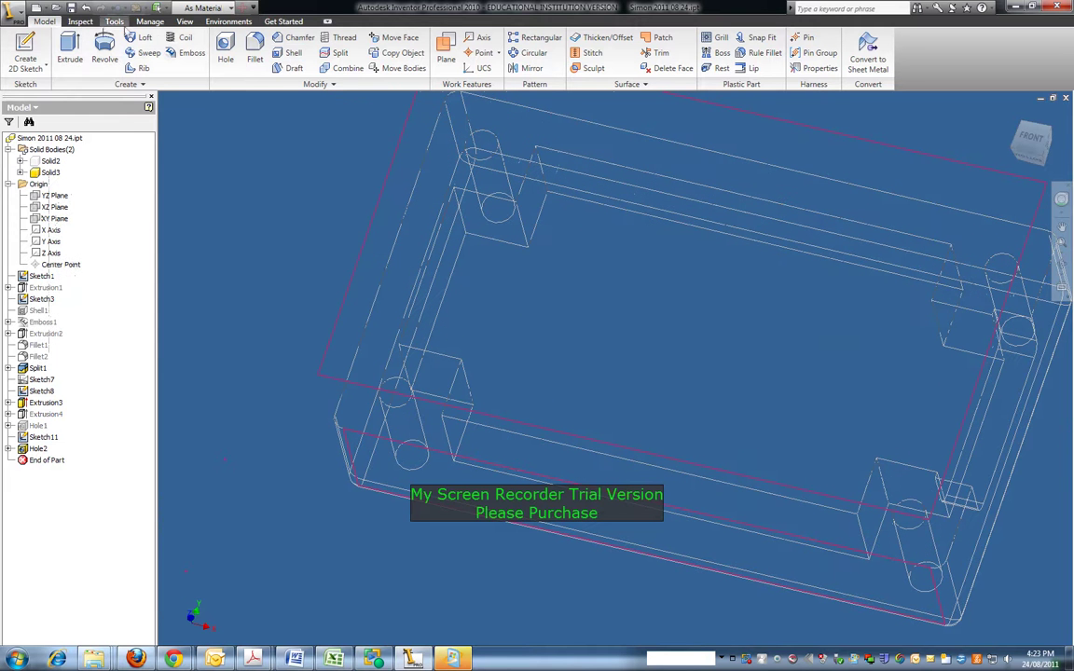
{"action": "left_click", "coordinate": [185, 22]}
{"action": "left_click", "coordinate": [238, 72]}
{"action": "left_click", "coordinate": [250, 84]}
{"action": "left_click", "coordinate": [44, 22]}
Step: Cancel a stray fillet start and limit selection to faces and edges
{"action": "left_click", "coordinate": [254, 56]}
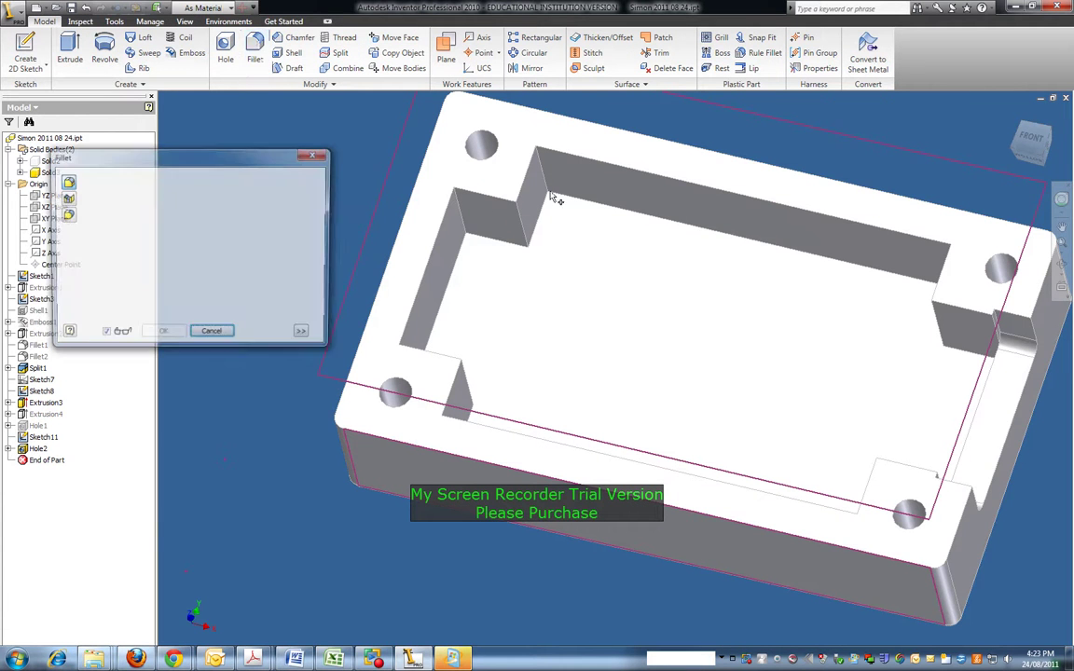
{"action": "left_click", "coordinate": [212, 336]}
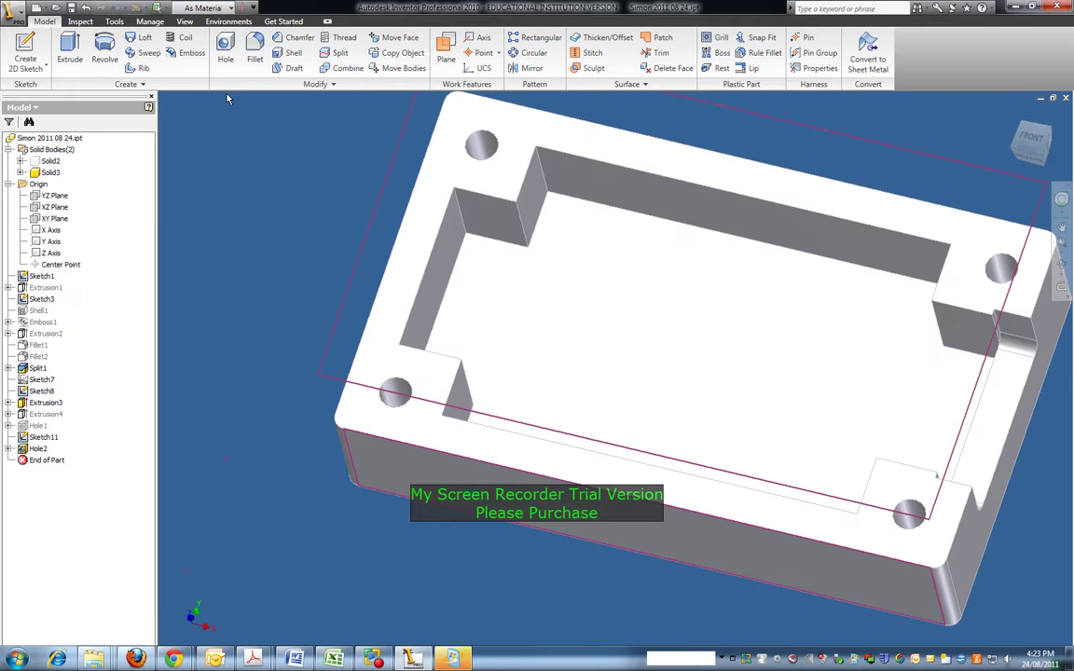
{"action": "left_click", "coordinate": [166, 8]}
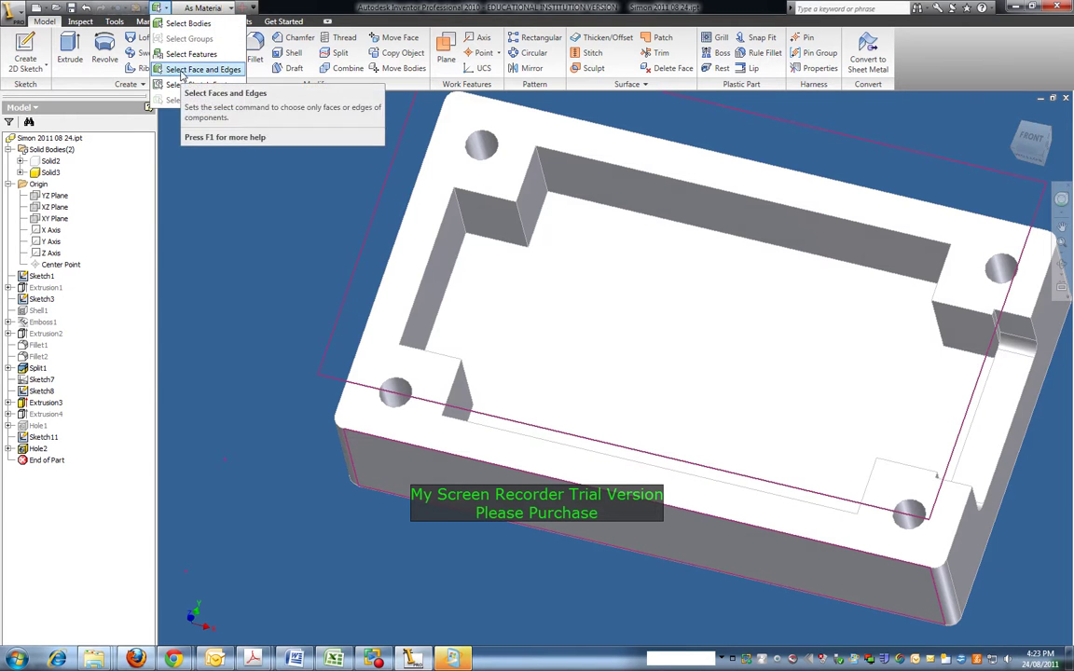
{"action": "left_click", "coordinate": [187, 71]}
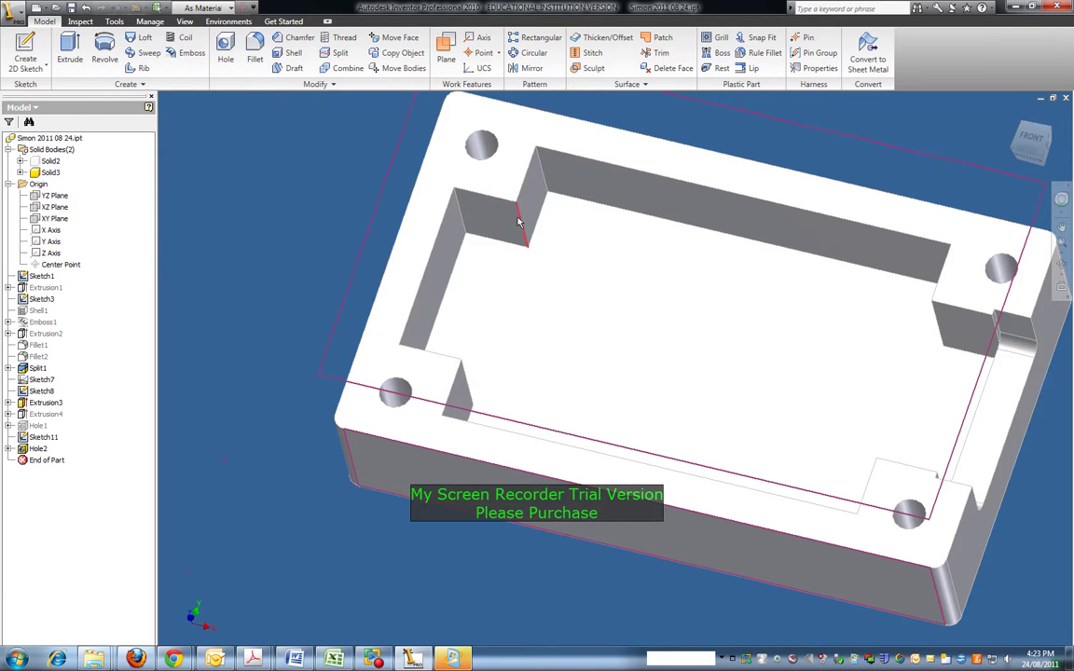
Step: Try picking pocket and notch edges for a fillet, then abandon that attempt
{"action": "left_click", "coordinate": [490, 164]}
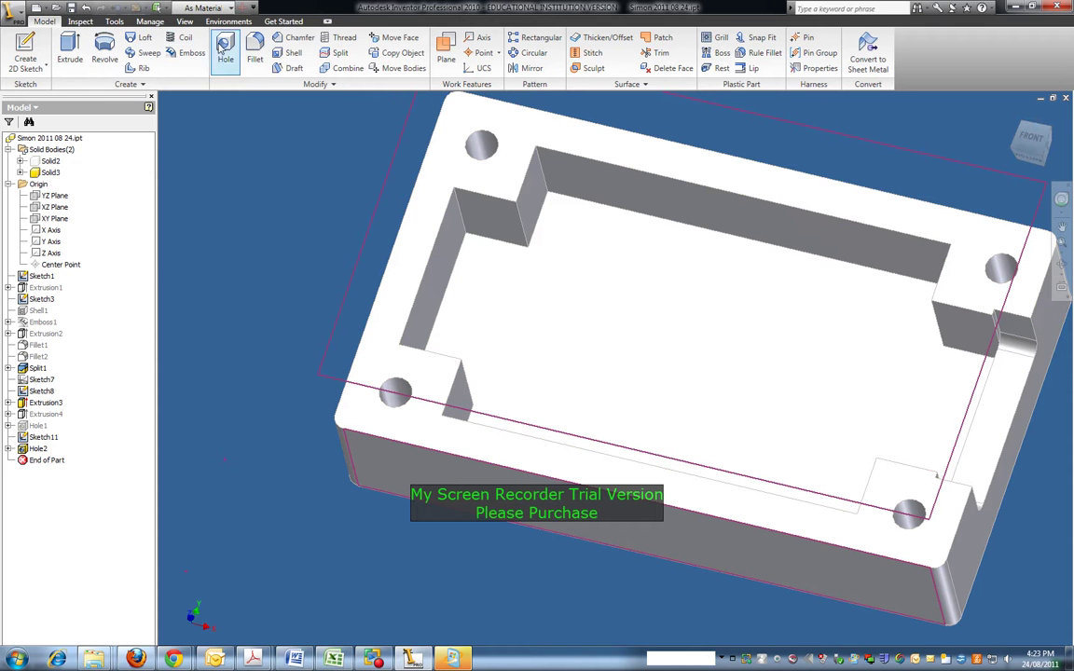
{"action": "left_click", "coordinate": [543, 173]}
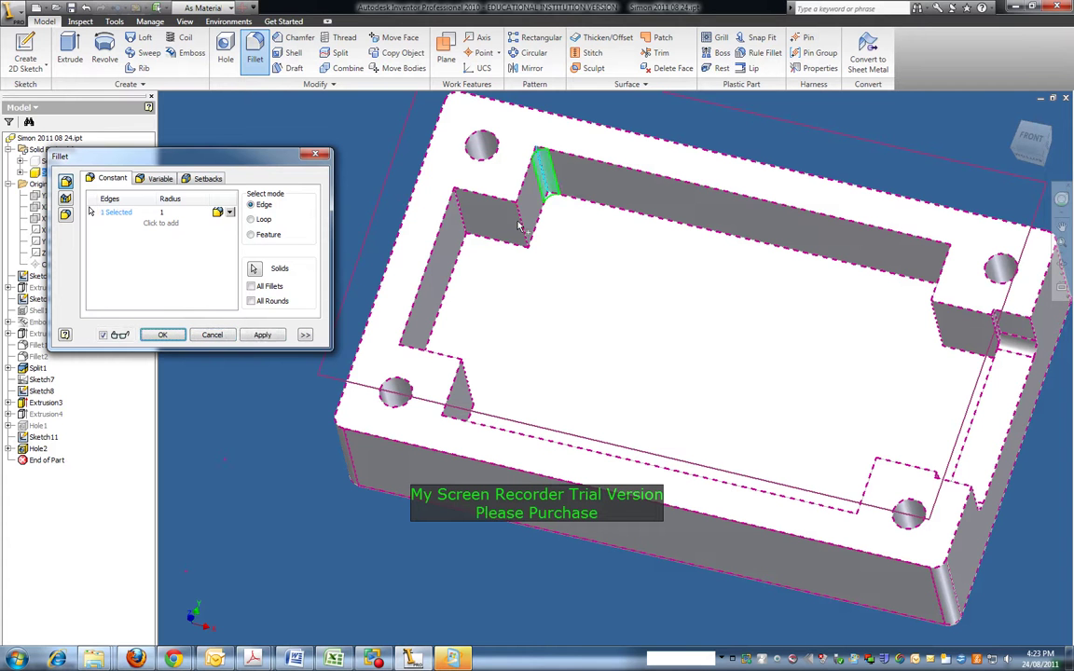
{"action": "left_click", "coordinate": [522, 224]}
{"action": "left_click", "coordinate": [463, 217]}
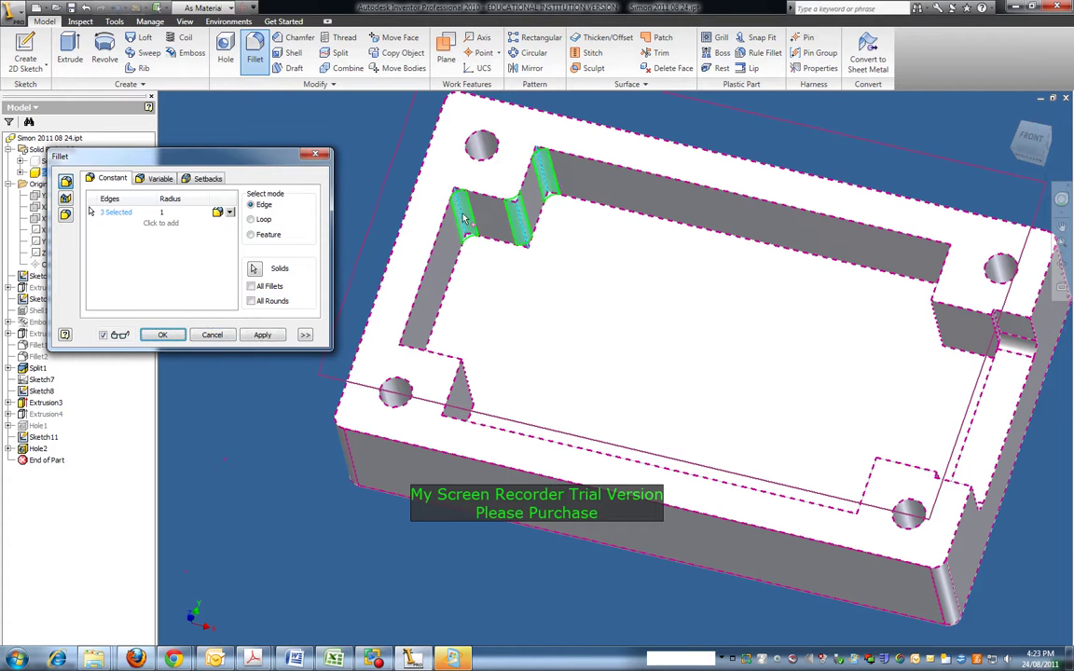
{"action": "left_click", "coordinate": [408, 369]}
{"action": "left_click", "coordinate": [469, 386]}
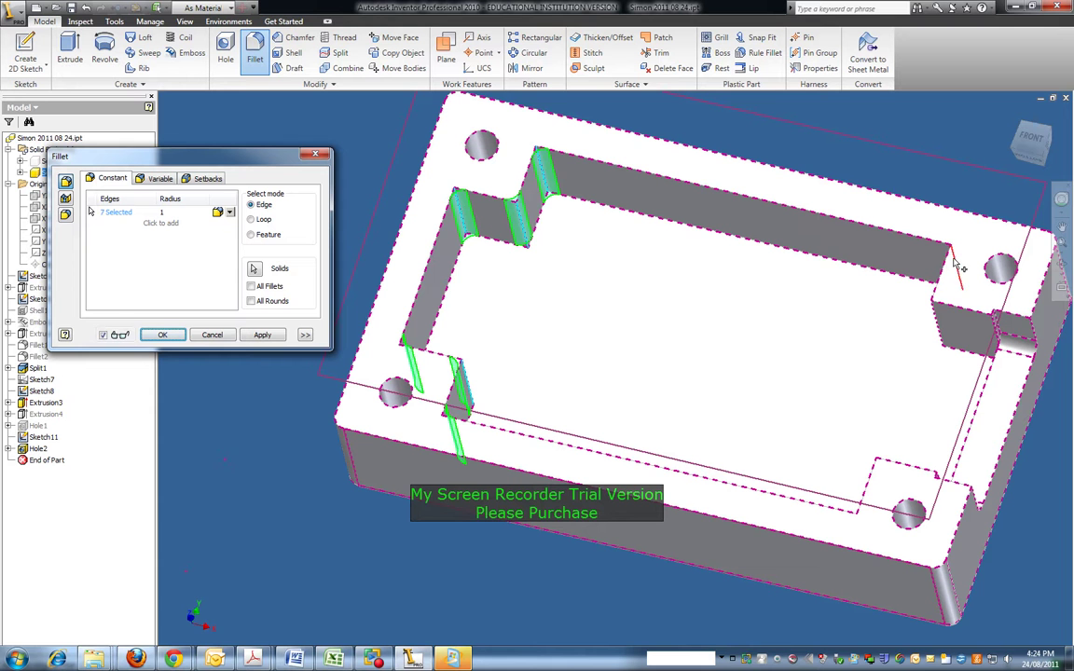
{"action": "left_click", "coordinate": [942, 334]}
{"action": "left_click", "coordinate": [995, 333]}
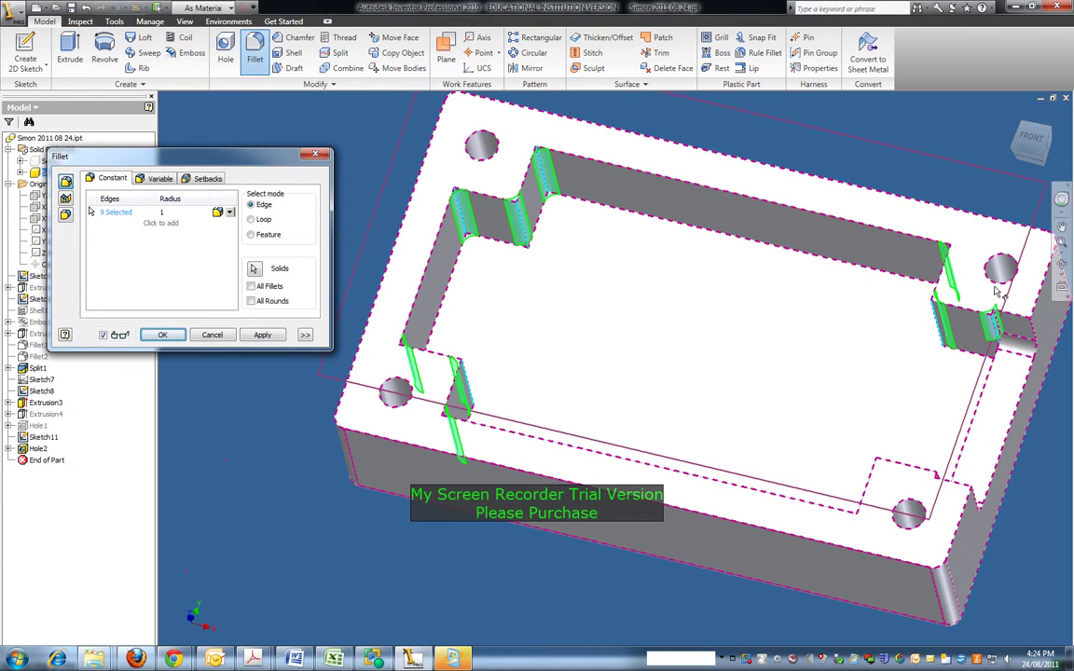
{"action": "left_click", "coordinate": [212, 335]}
Step: Restart the 1 mm fillet and pick six inner vertical pocket edges
{"action": "left_click", "coordinate": [254, 51]}
{"action": "left_click", "coordinate": [548, 188]}
{"action": "left_click", "coordinate": [520, 222]}
{"action": "left_click", "coordinate": [463, 217]}
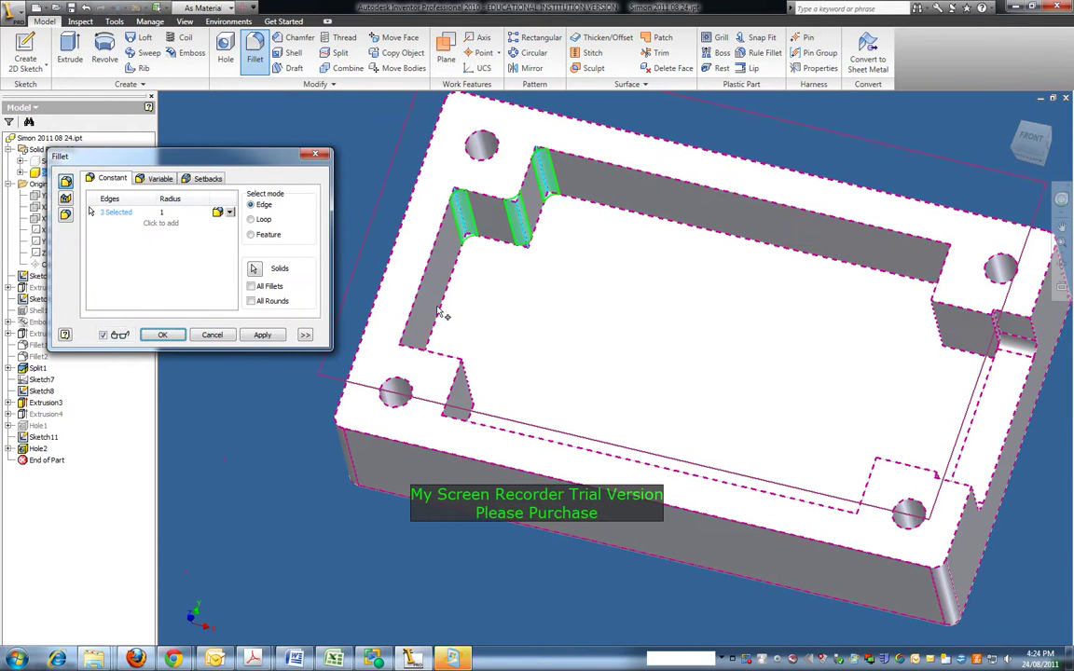
{"action": "left_click", "coordinate": [410, 365]}
{"action": "left_click", "coordinate": [467, 382]}
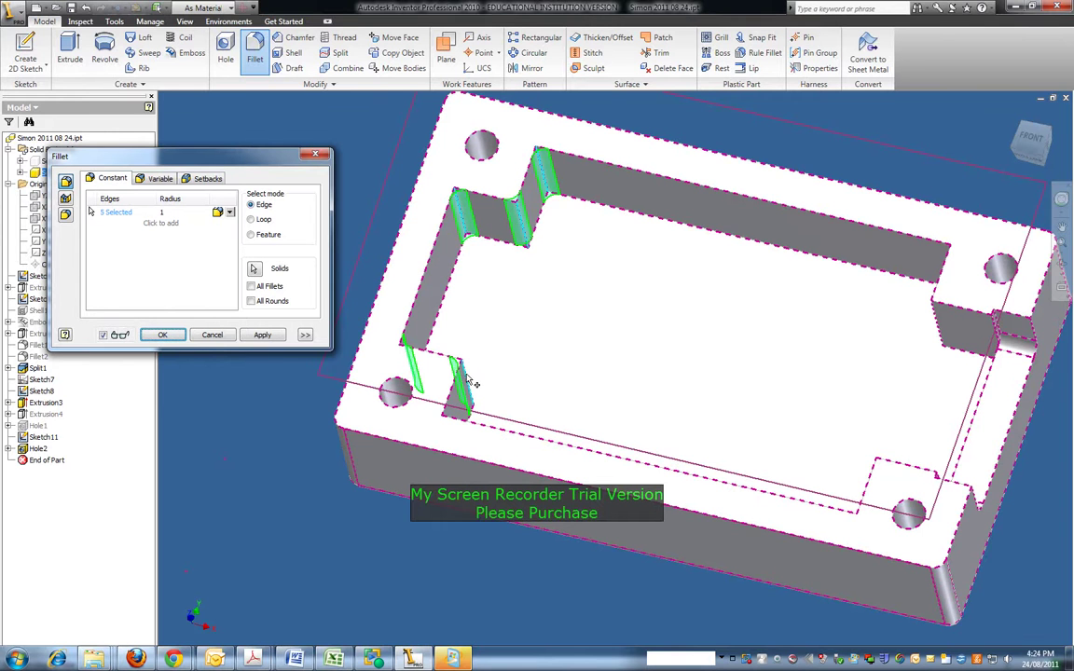
{"action": "left_click", "coordinate": [454, 437]}
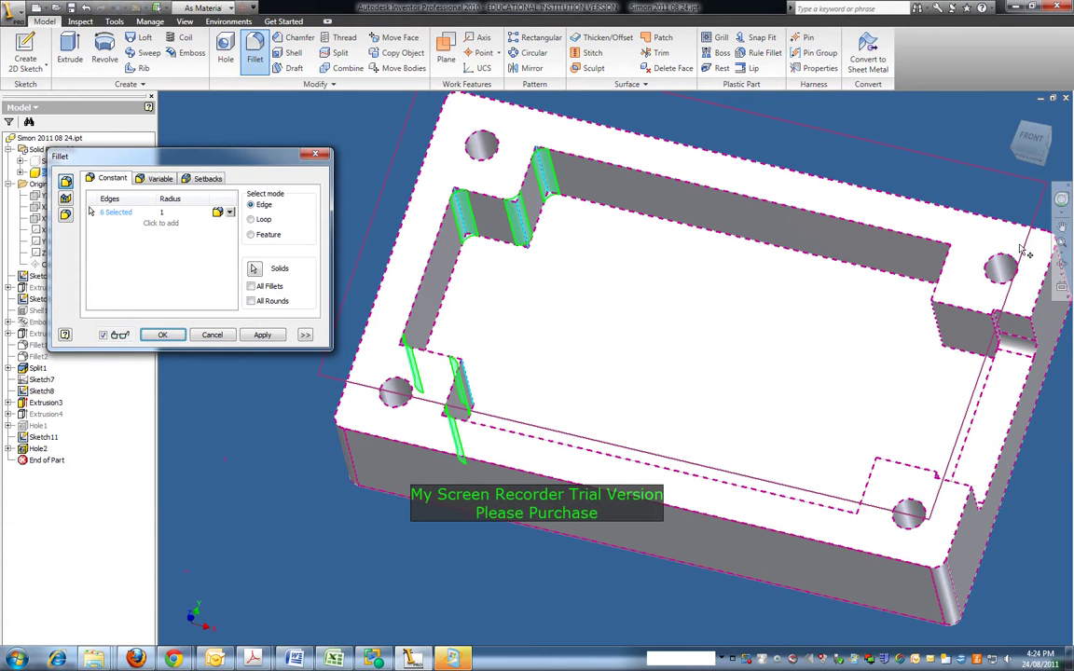
{"action": "left_click", "coordinate": [1062, 267]}
Step: Add the remaining inner edges to reach twelve and apply the 1 mm fillet as Fillet3
{"action": "left_click_drag", "start_coordinate": [768, 353], "coordinate": [826, 317]}
{"action": "key", "text": "Escape"}
{"action": "left_click", "coordinate": [709, 229]}
{"action": "left_click", "coordinate": [728, 287]}
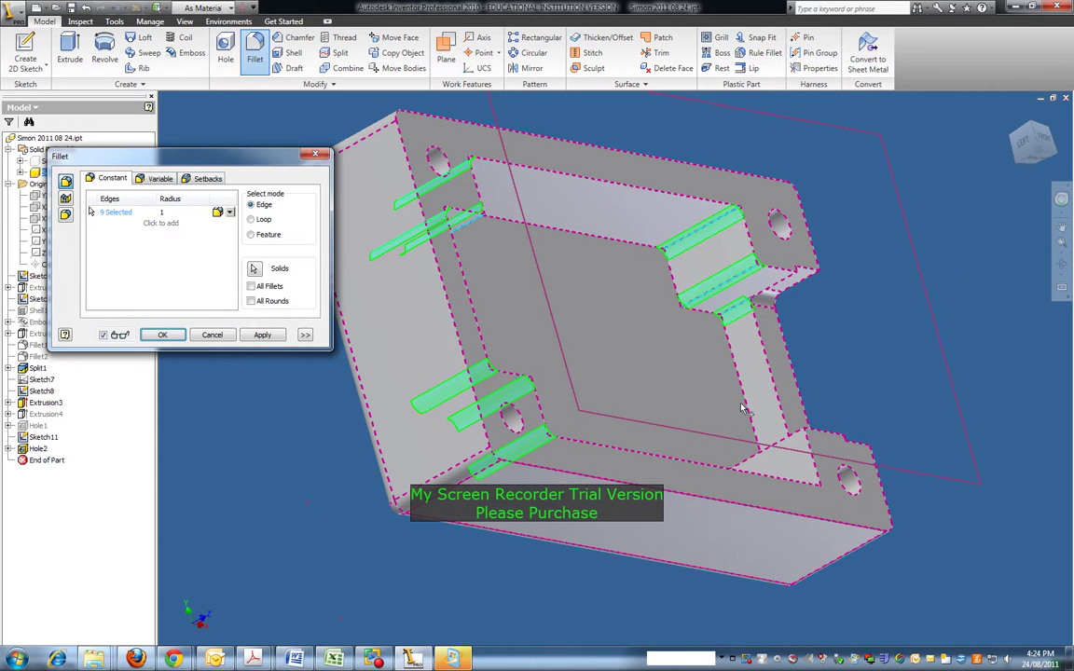
{"action": "key", "text": "F4"}
{"action": "left_click_drag", "start_coordinate": [953, 241], "coordinate": [549, 234]}
{"action": "left_click", "coordinate": [683, 204]}
{"action": "left_click", "coordinate": [668, 242]}
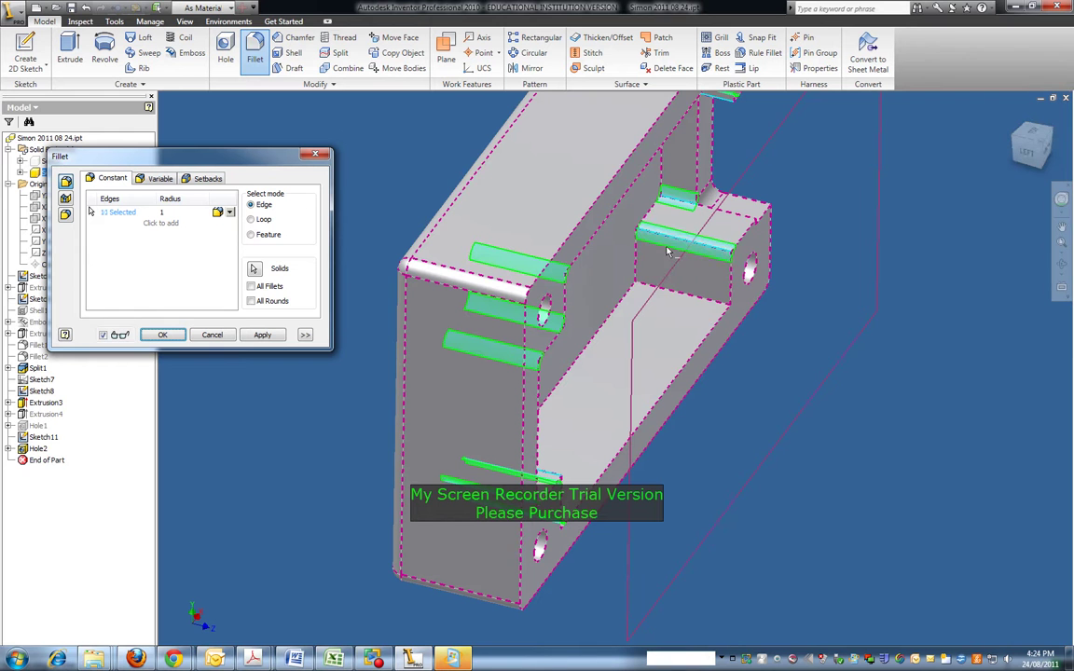
{"action": "left_click", "coordinate": [662, 294]}
{"action": "left_click", "coordinate": [263, 336]}
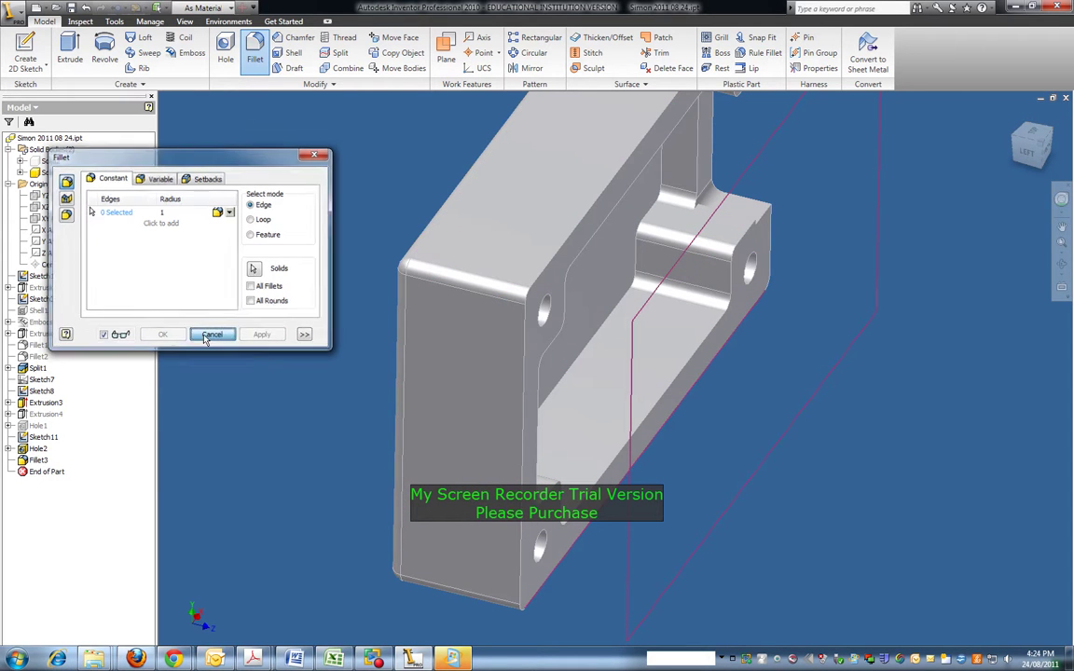
{"action": "left_click", "coordinate": [212, 334]}
{"action": "left_click", "coordinate": [1062, 267]}
Step: Show the lettered Solid2 half and hide the filleted Solid3 half
{"action": "left_click_drag", "start_coordinate": [637, 362], "coordinate": [484, 291]}
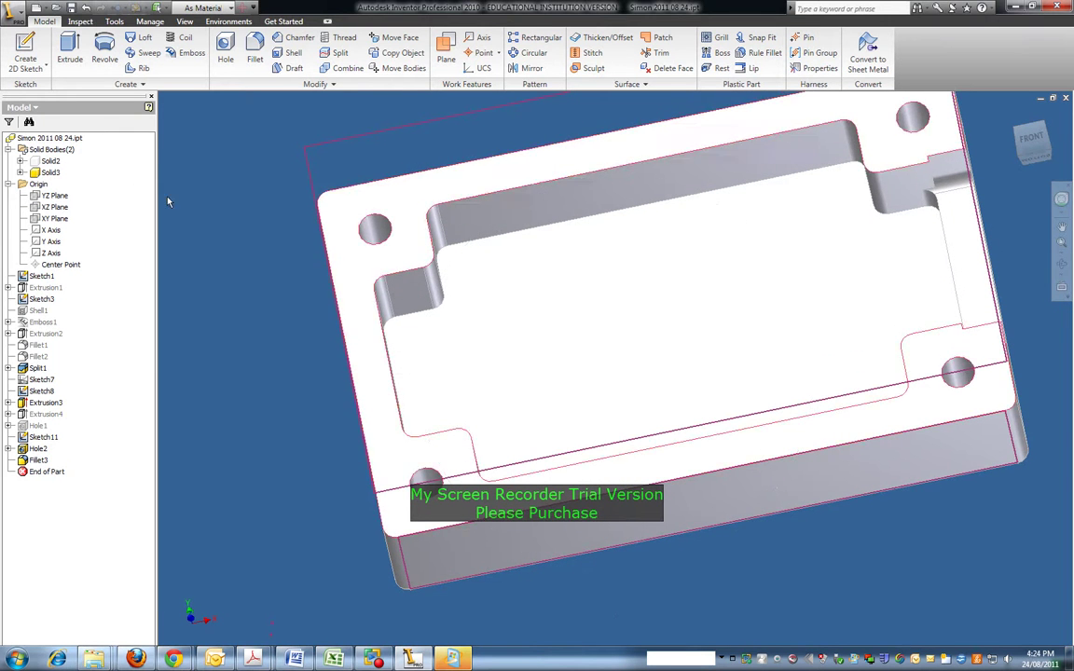
{"action": "left_click", "coordinate": [37, 162]}
{"action": "right_click", "coordinate": [37, 163]}
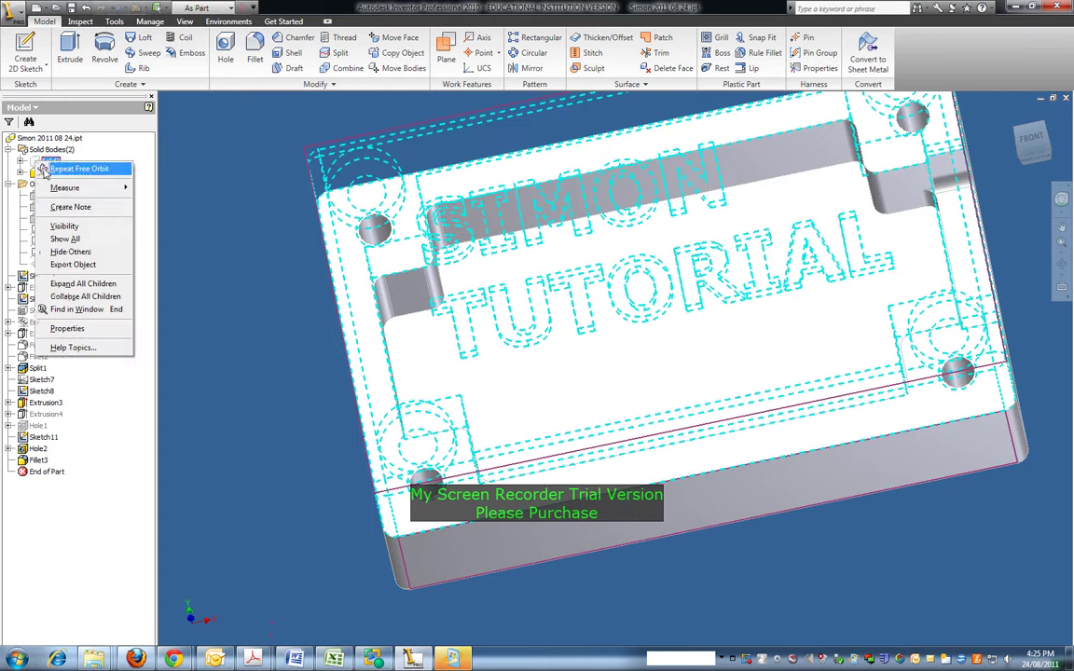
{"action": "left_click", "coordinate": [67, 222]}
{"action": "left_click", "coordinate": [46, 172]}
{"action": "right_click", "coordinate": [39, 175]}
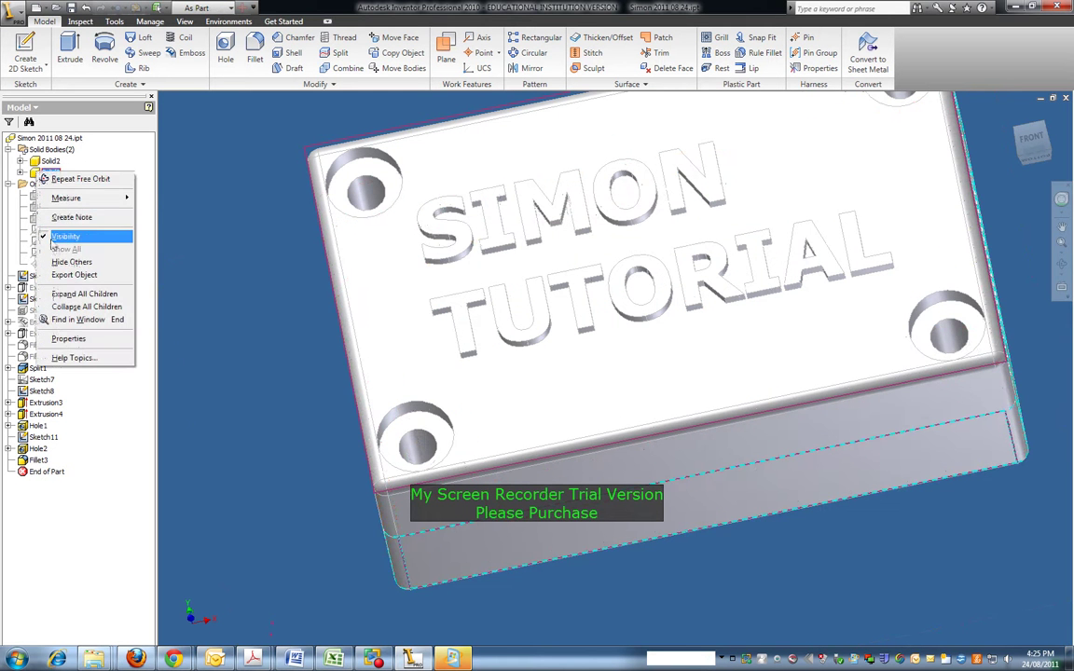
{"action": "left_click", "coordinate": [67, 239]}
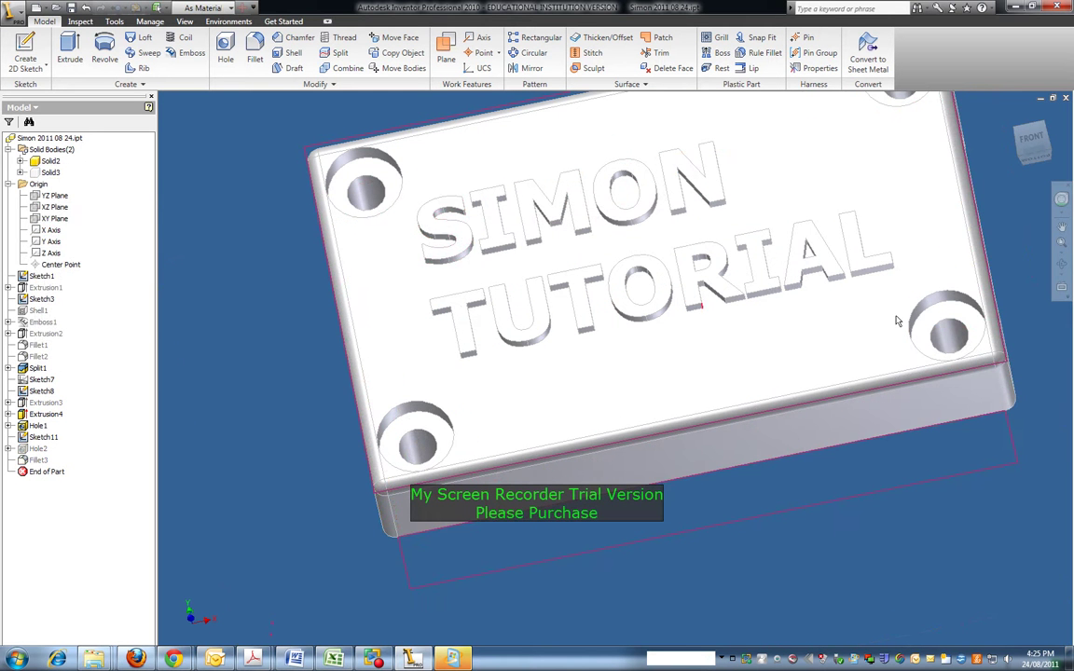
Step: Orbit and zoom to view the inner pocket of the lettered half
{"action": "left_click", "coordinate": [1062, 267]}
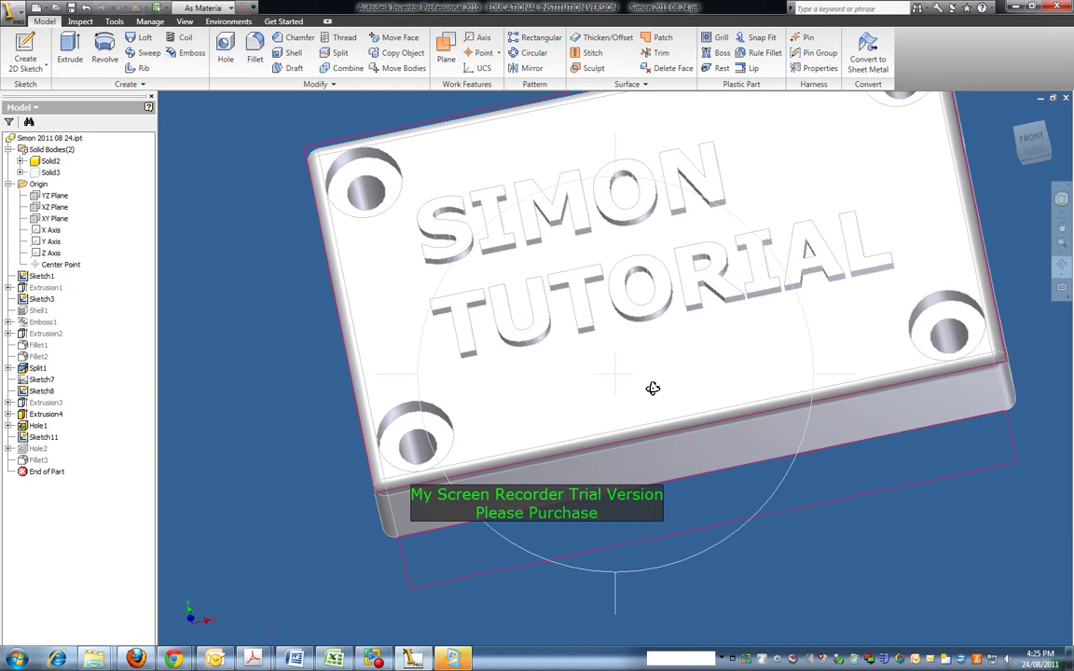
{"action": "left_click_drag", "start_coordinate": [639, 345], "coordinate": [757, 315]}
{"action": "key", "text": "Escape"}
{"action": "scroll", "coordinate": [718, 284], "scroll_direction": "up", "scroll_amount": 3}
{"action": "middle_click_drag", "start_coordinate": [717, 284], "coordinate": [606, 368], "text": "shift"}
Step: Start a 1 mm fillet and pick the first four inner pocket edges
{"action": "left_click", "coordinate": [254, 51]}
{"action": "left_click", "coordinate": [607, 229]}
{"action": "left_click", "coordinate": [575, 227]}
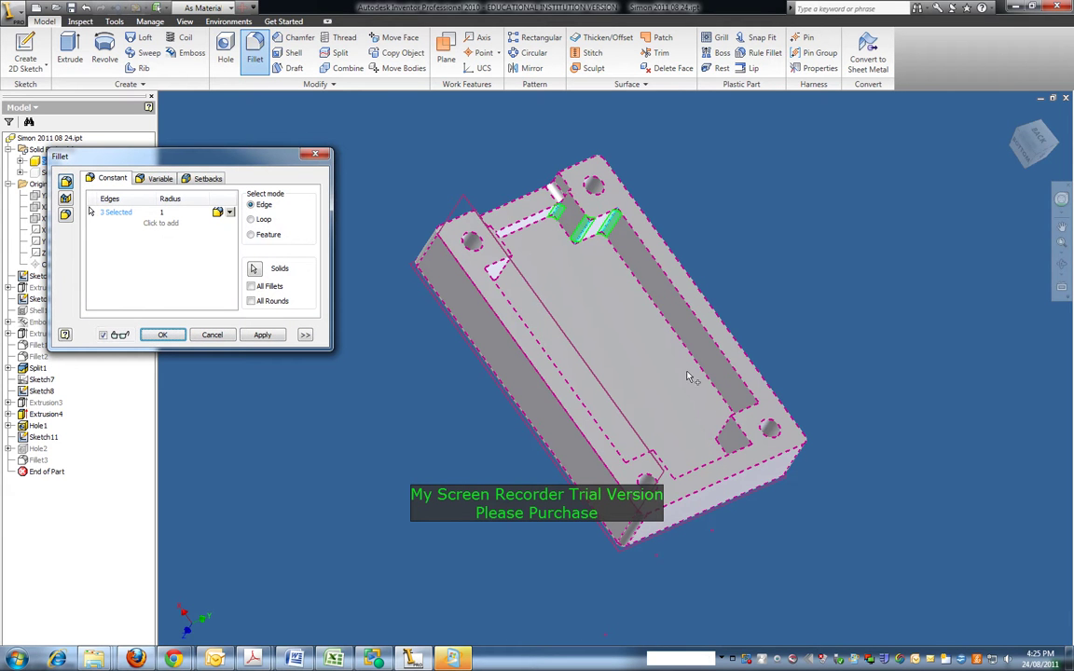
{"action": "left_click", "coordinate": [1061, 266]}
{"action": "left_click_drag", "start_coordinate": [583, 322], "coordinate": [630, 305]}
{"action": "key", "text": "Escape"}
{"action": "left_click", "coordinate": [614, 248]}
{"action": "left_click", "coordinate": [575, 287]}
Step: Add the lower-left slot edges and apply the twelve-edge 1 mm fillet as Fillet4
{"action": "left_click", "coordinate": [1061, 264]}
{"action": "left_click_drag", "start_coordinate": [671, 303], "coordinate": [591, 429]}
{"action": "key", "text": "Escape"}
{"action": "left_click", "coordinate": [591, 429]}
{"action": "left_click", "coordinate": [621, 432]}
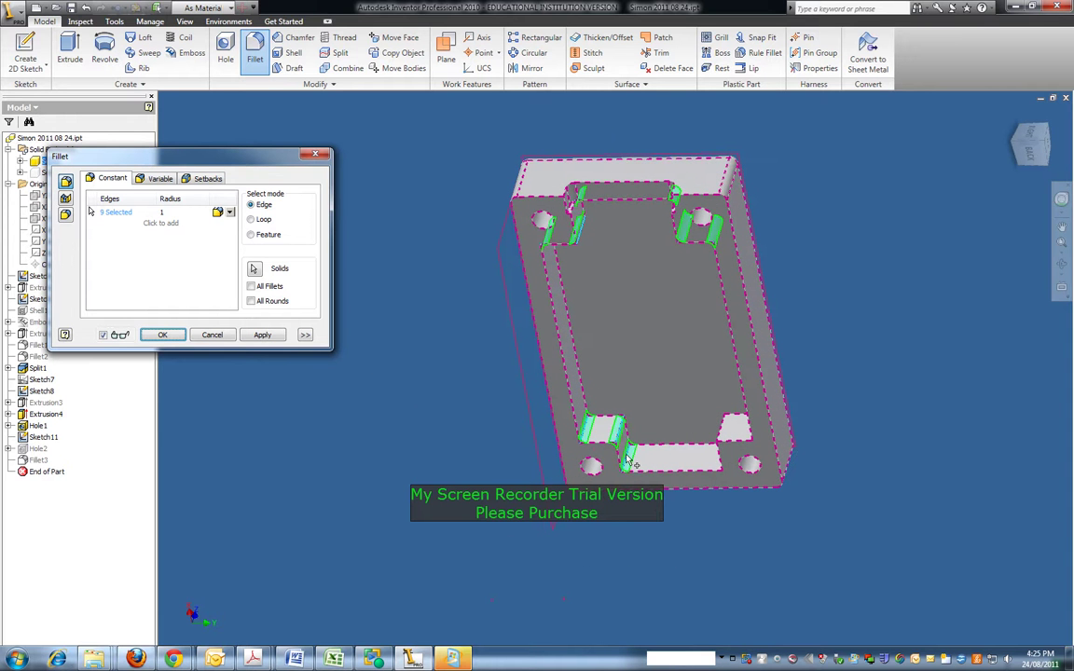
{"action": "key", "text": "F4"}
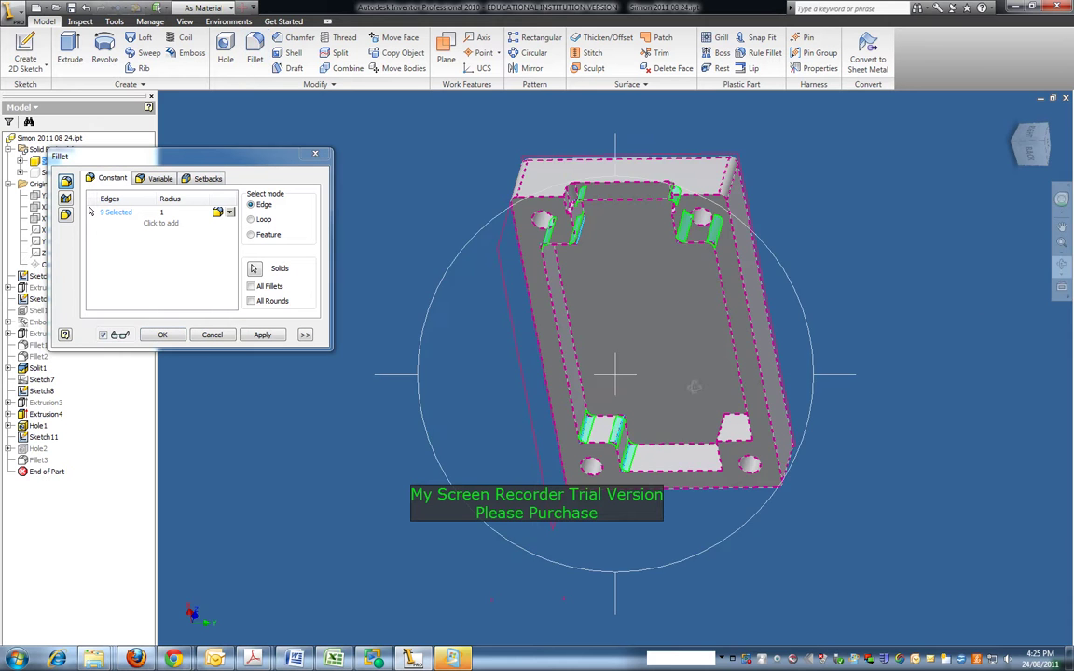
{"action": "left_click_drag", "start_coordinate": [850, 365], "coordinate": [741, 407]}
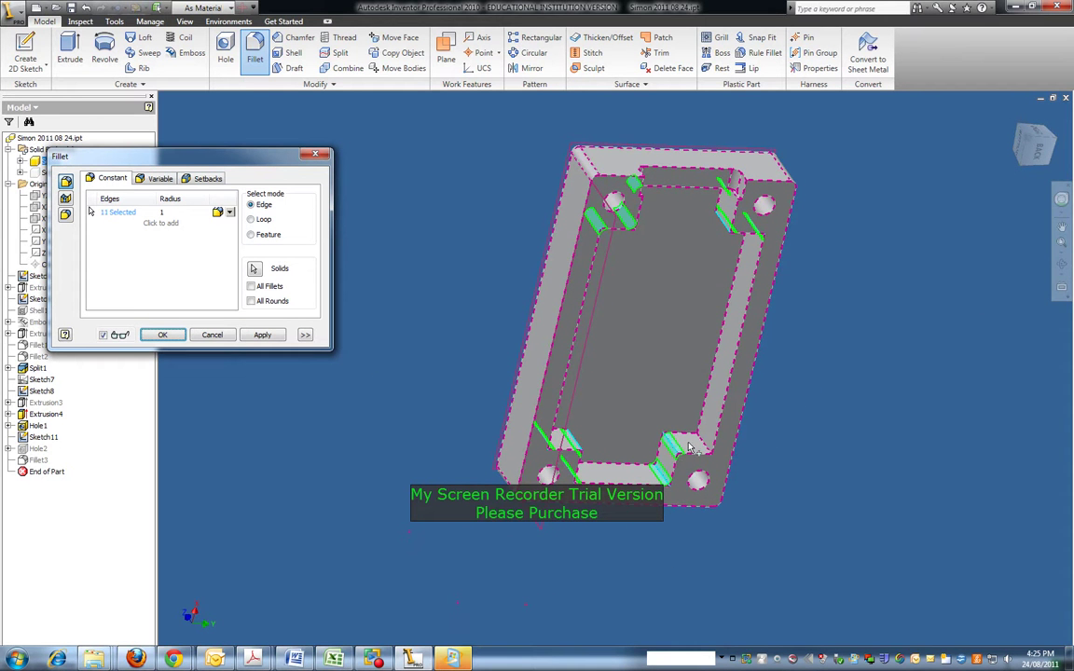
{"action": "left_click", "coordinate": [263, 335]}
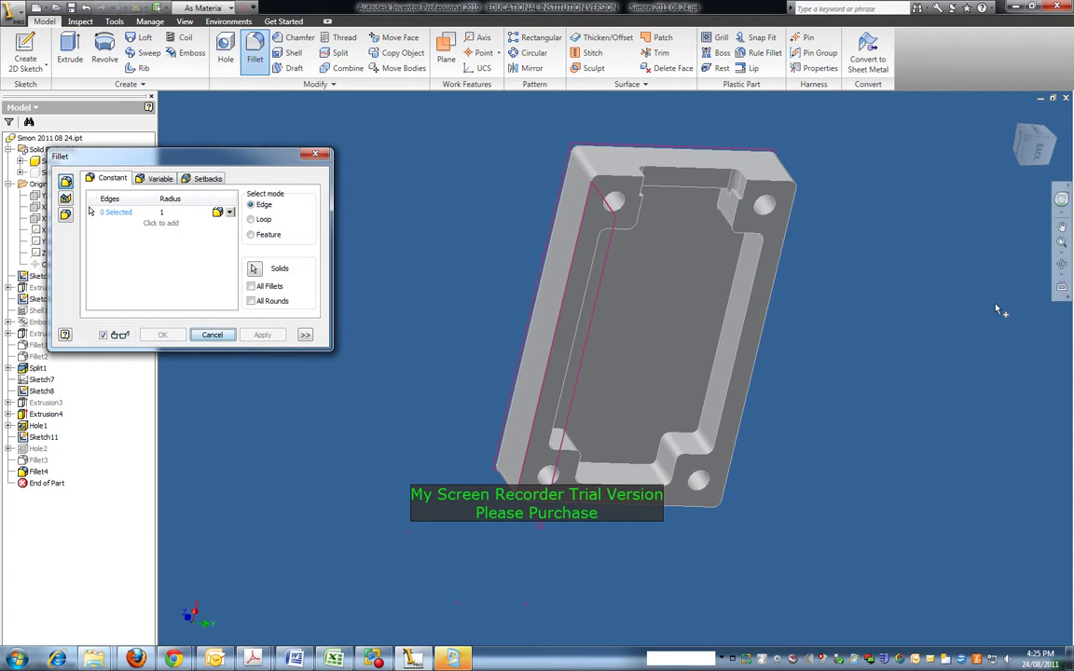
{"action": "key", "text": "Escape"}
Step: Make the Solid3 body visible again alongside the lettered Solid2 half
{"action": "left_click", "coordinate": [1062, 266]}
{"action": "left_click_drag", "start_coordinate": [616, 295], "coordinate": [758, 335]}
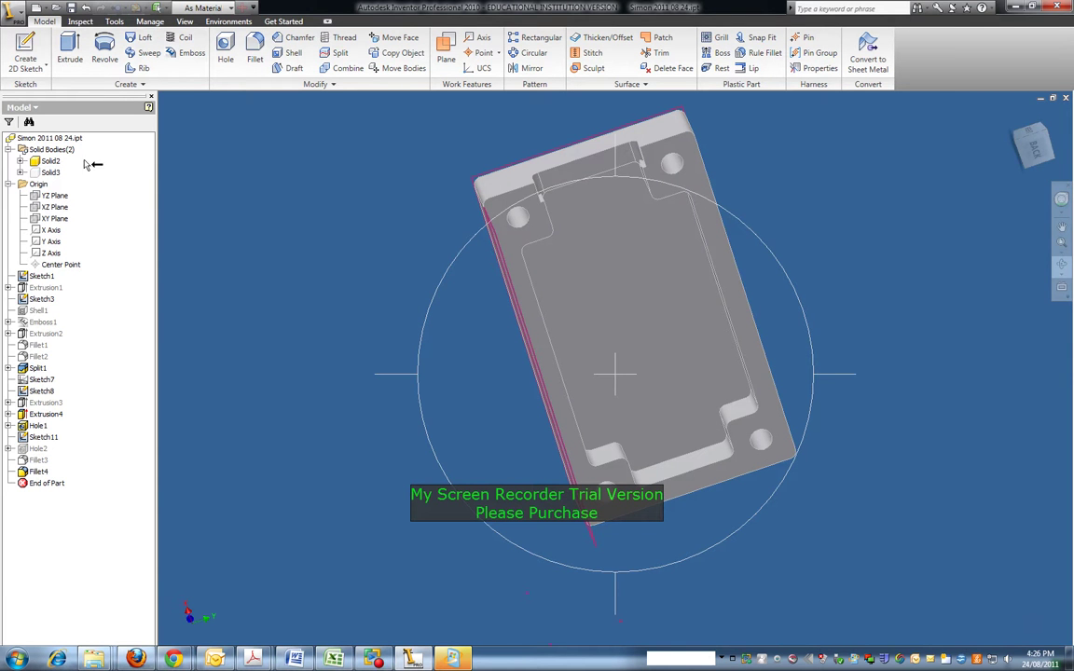
{"action": "right_click", "coordinate": [49, 175]}
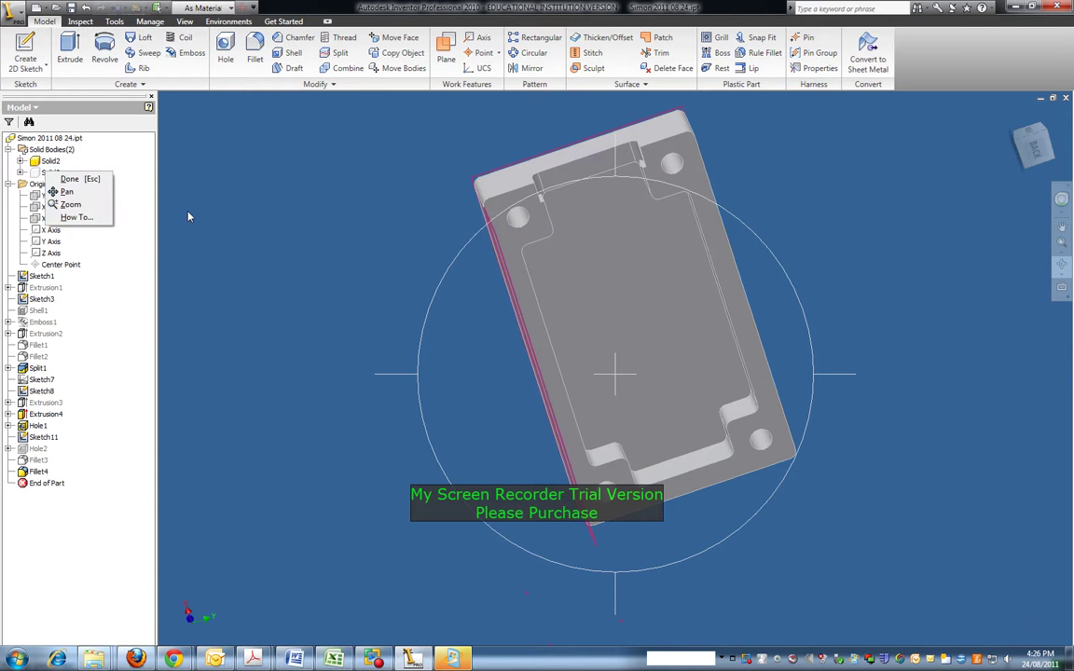
{"action": "left_click", "coordinate": [454, 260]}
{"action": "left_click_drag", "start_coordinate": [454, 261], "coordinate": [484, 263]}
{"action": "left_click", "coordinate": [51, 172]}
{"action": "right_click", "coordinate": [52, 175]}
{"action": "left_click", "coordinate": [80, 240]}
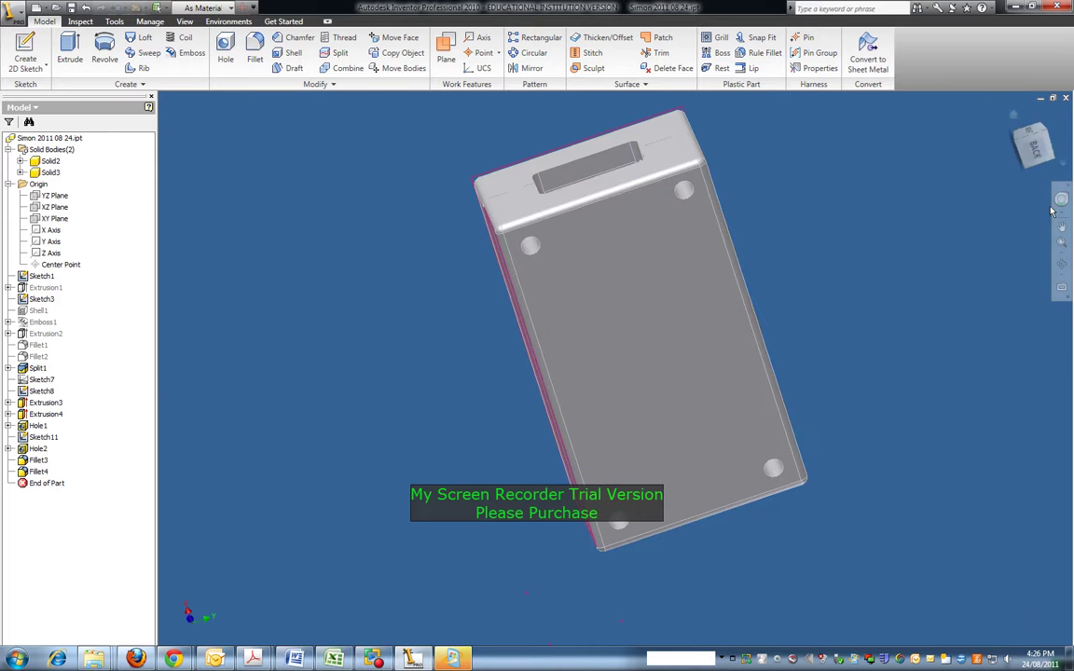
Step: Inspect the assembled box from several ViewCube faces, fitting it fully in view
{"action": "left_click", "coordinate": [1033, 138]}
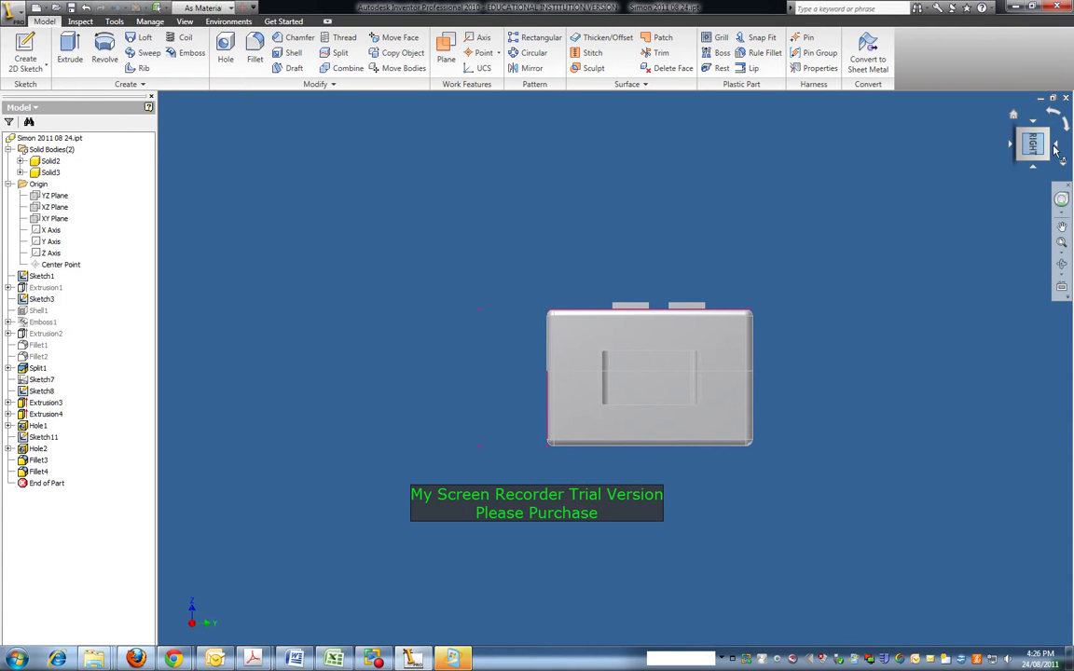
{"action": "left_click", "coordinate": [1058, 148]}
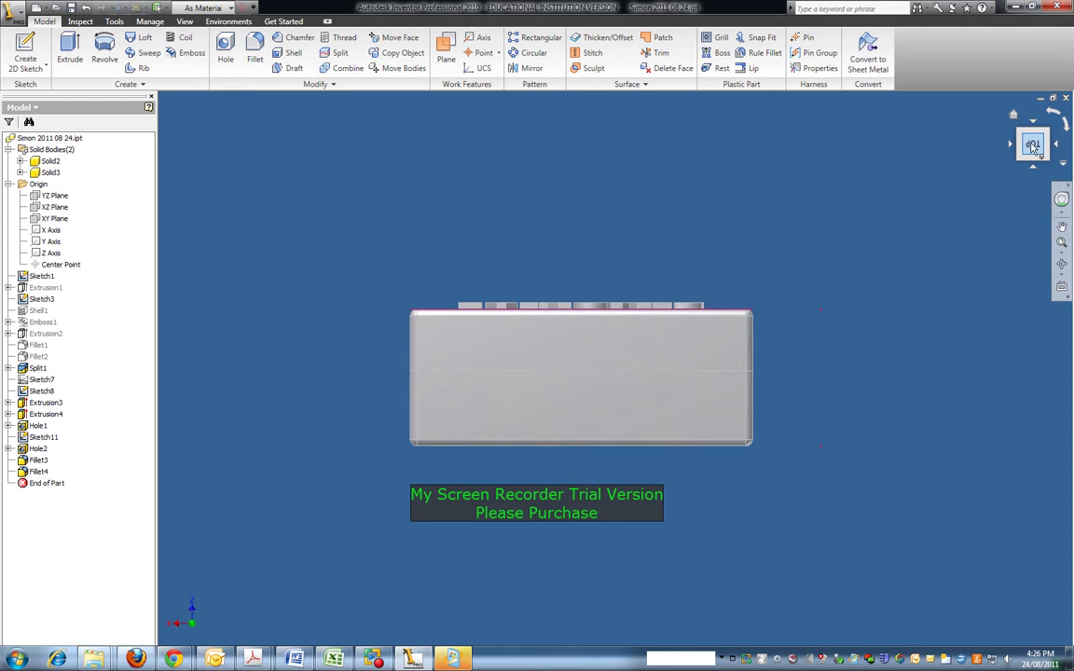
{"action": "left_click", "coordinate": [1033, 126]}
{"action": "left_click", "coordinate": [1068, 131]}
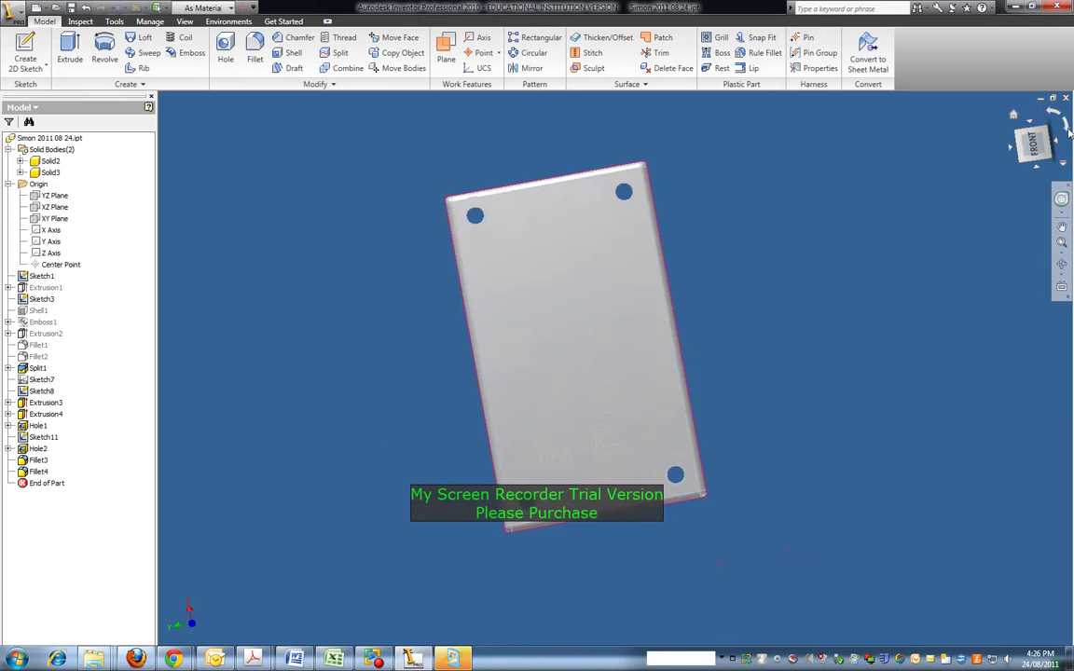
{"action": "left_click", "coordinate": [1069, 133]}
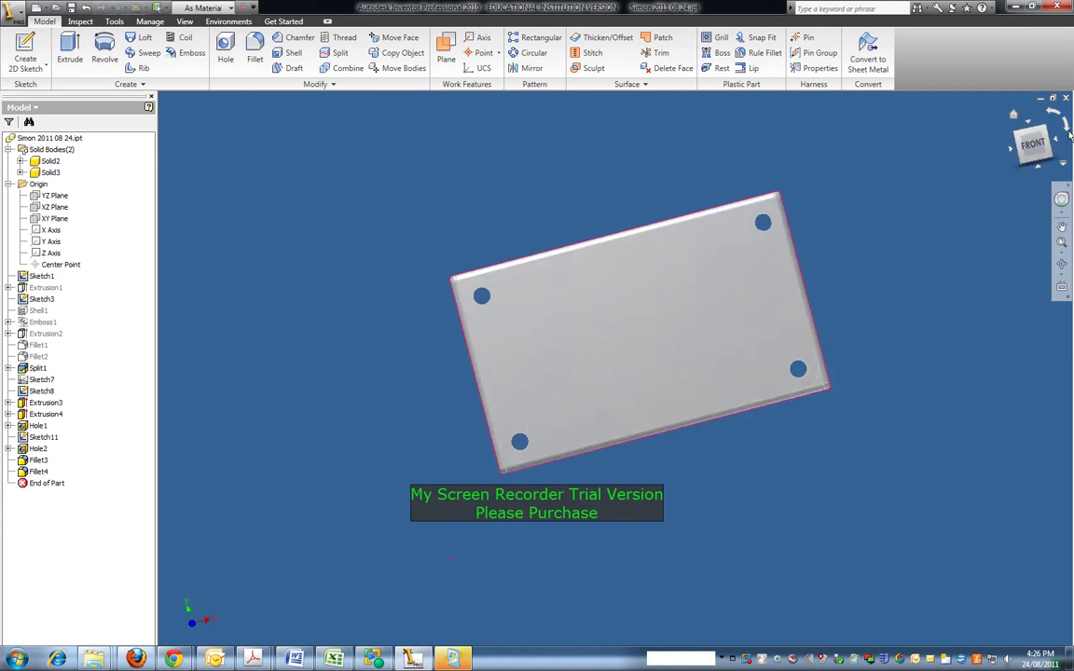
{"action": "left_click", "coordinate": [1064, 242]}
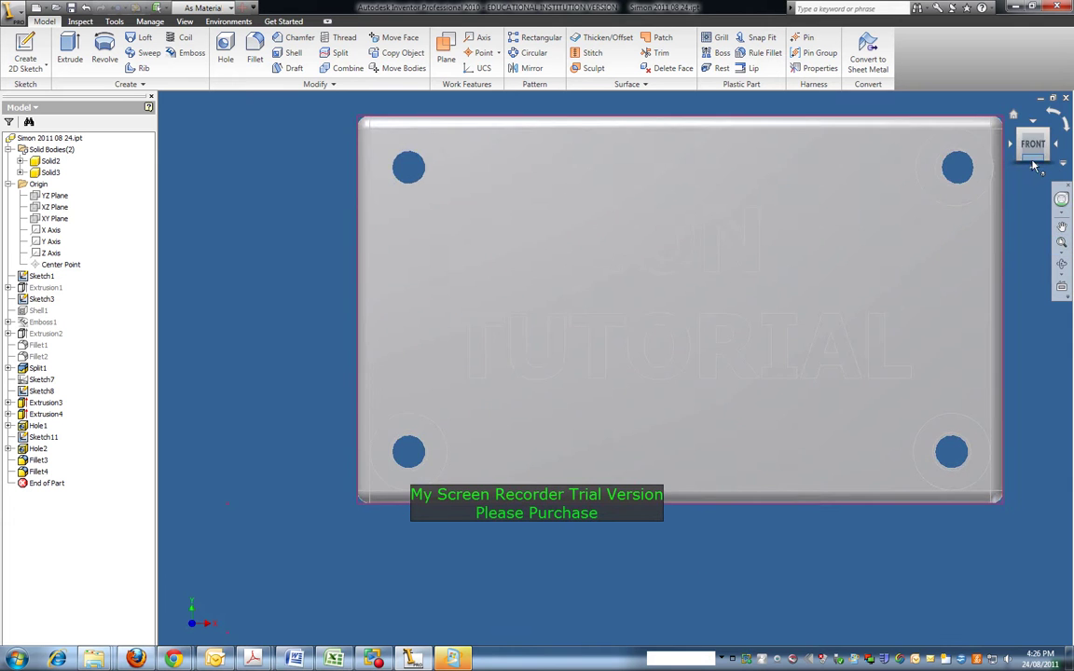
{"action": "left_click", "coordinate": [1033, 159]}
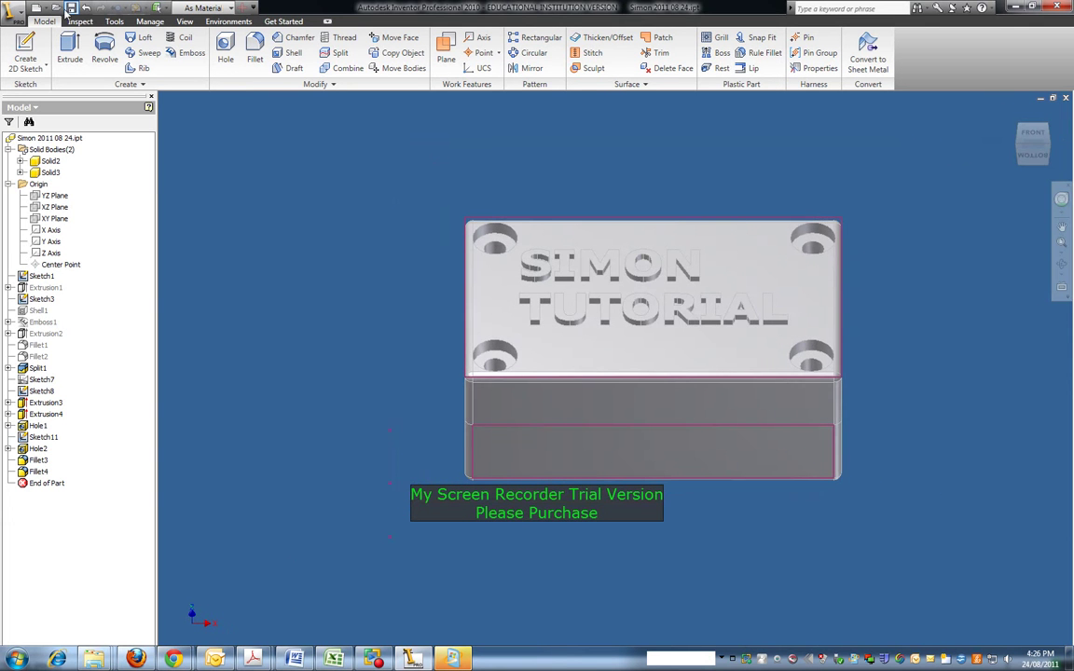